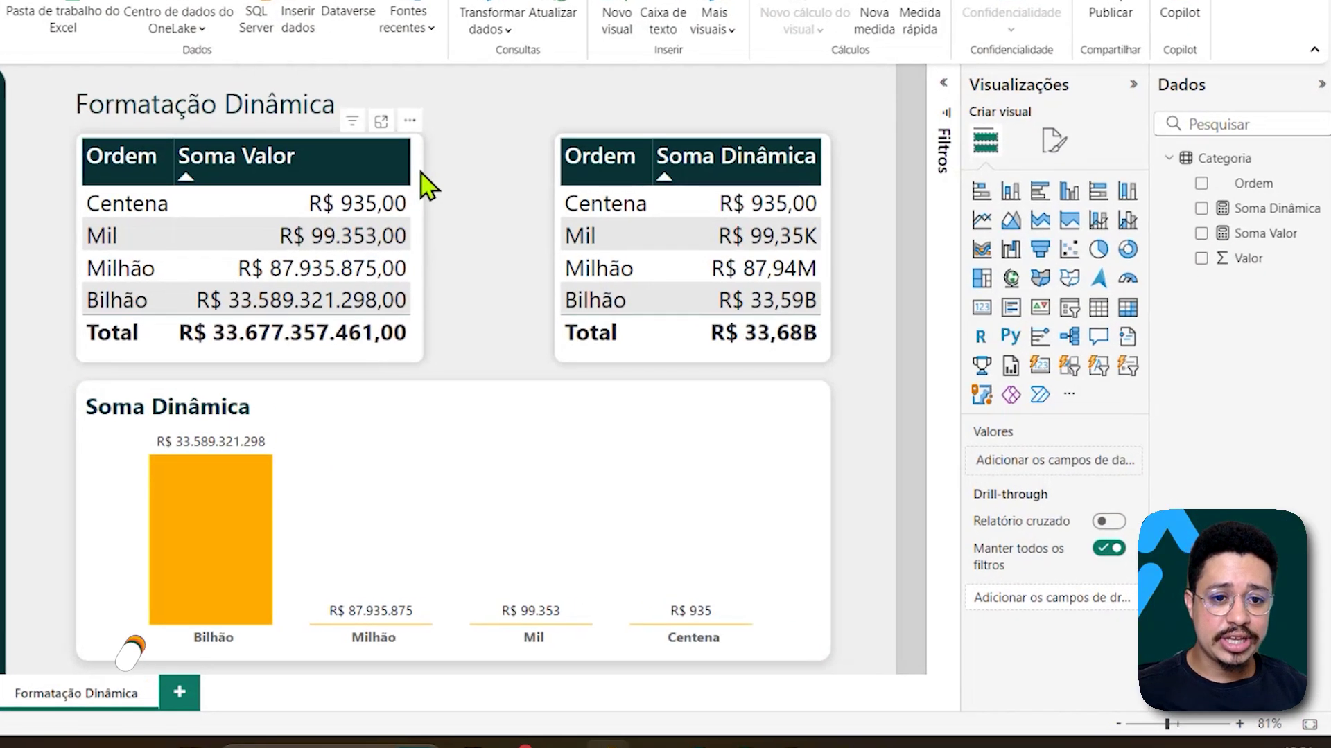
Set the display units of the Soma Valor table's specific column formatting to Milhares.
left_click(322, 346)
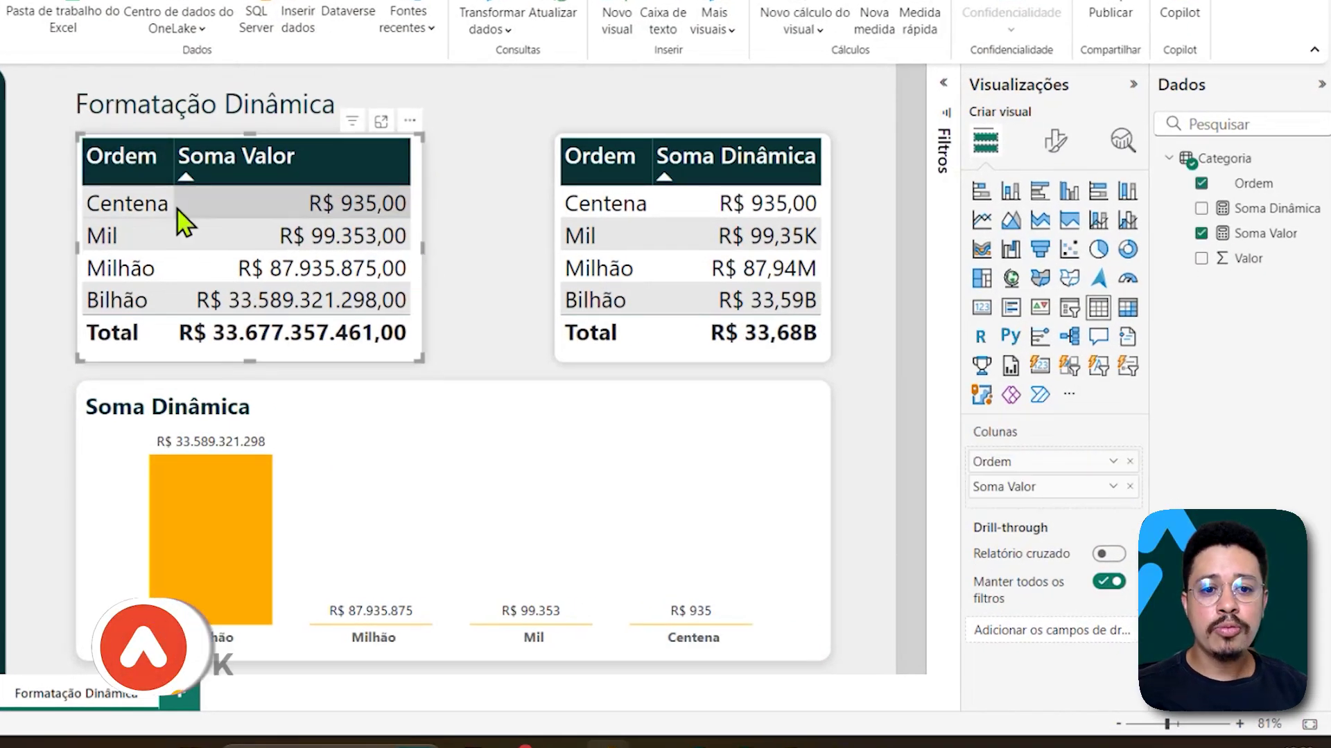
left_click(1057, 142)
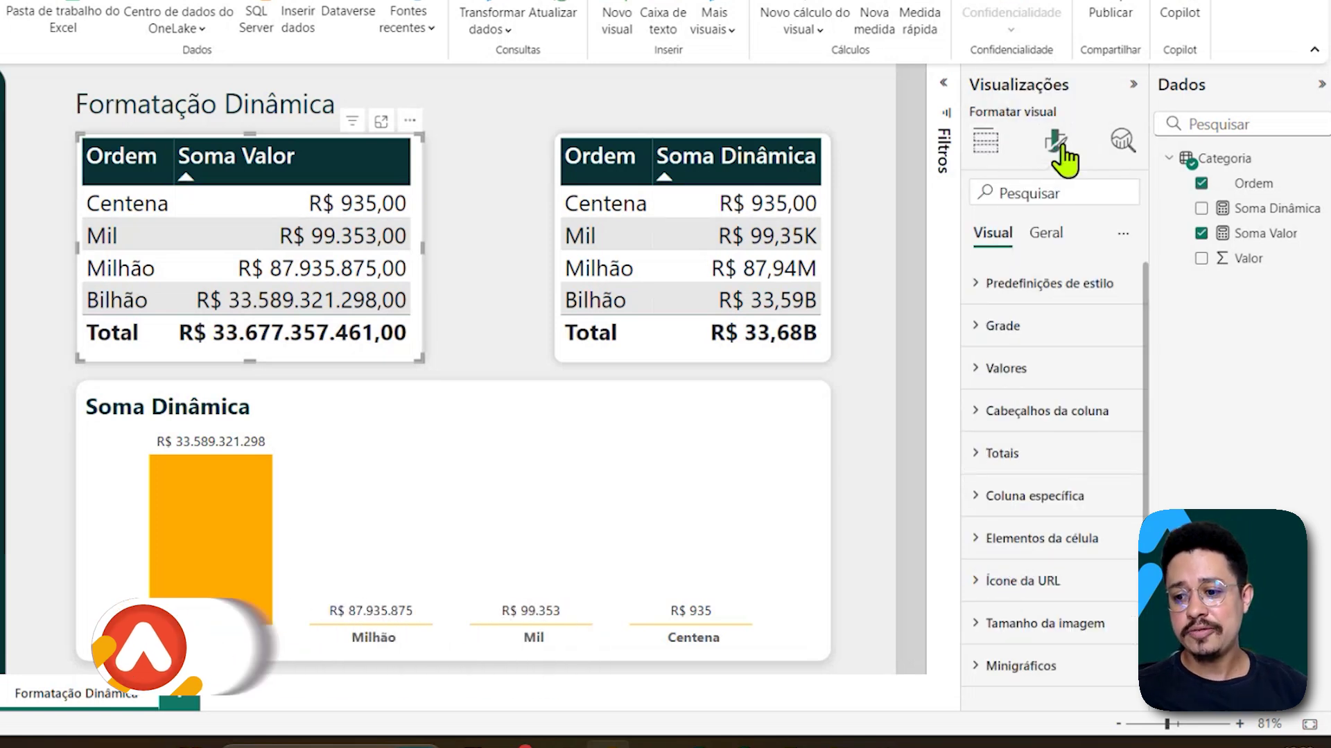
left_click(991, 499)
scroll(989, 497, "down", 6)
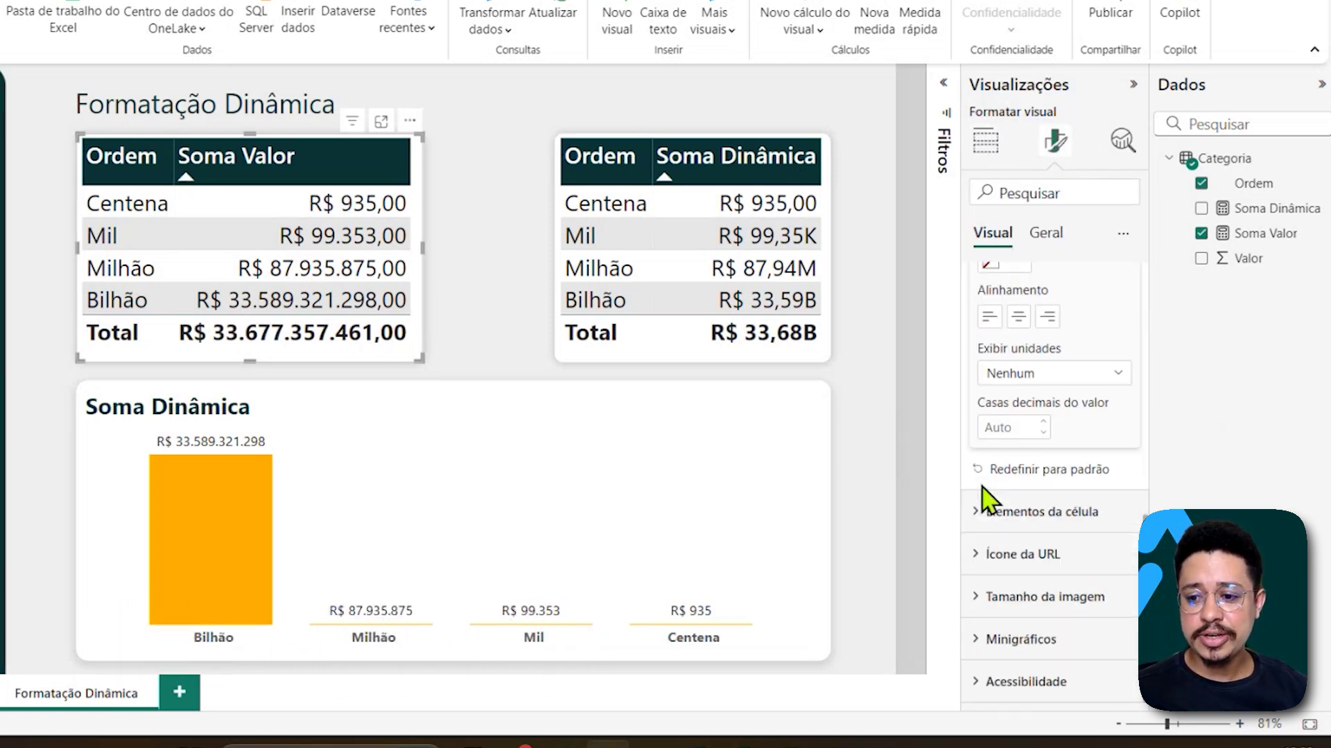
left_click(1024, 377)
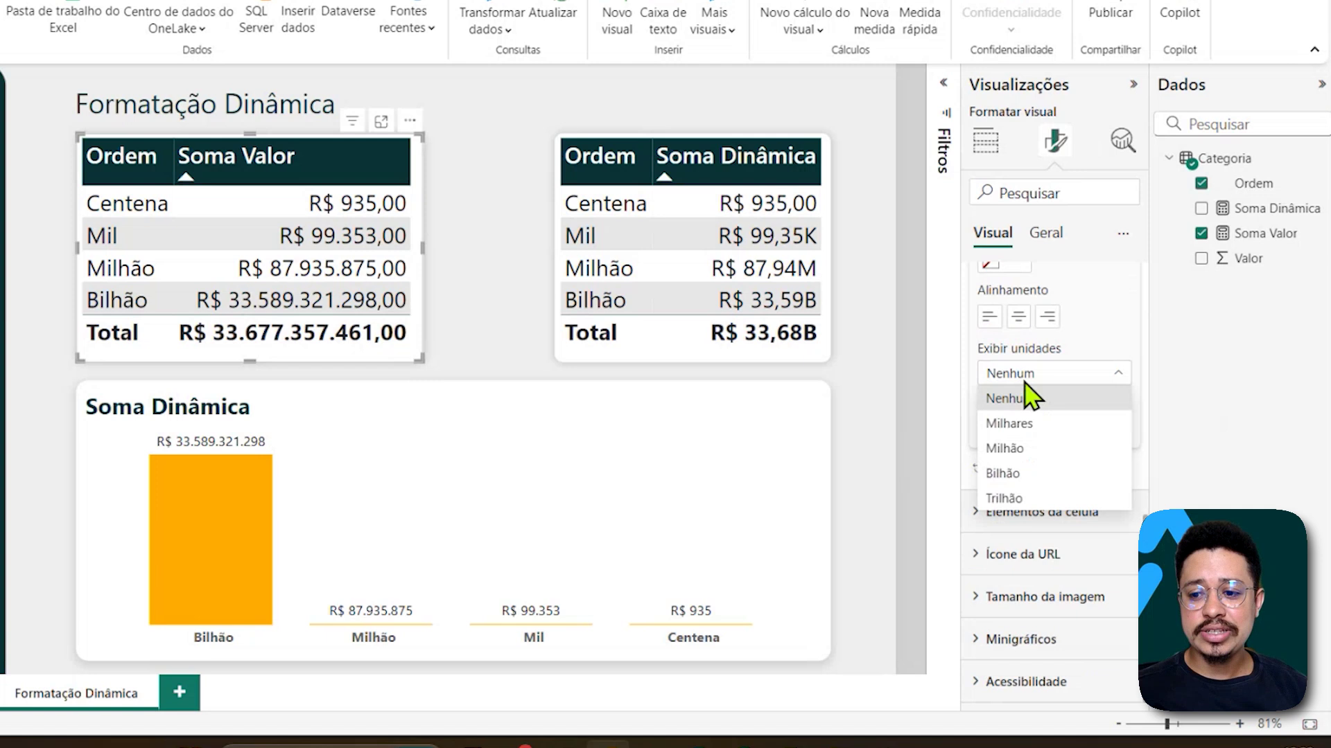
left_click(1031, 431)
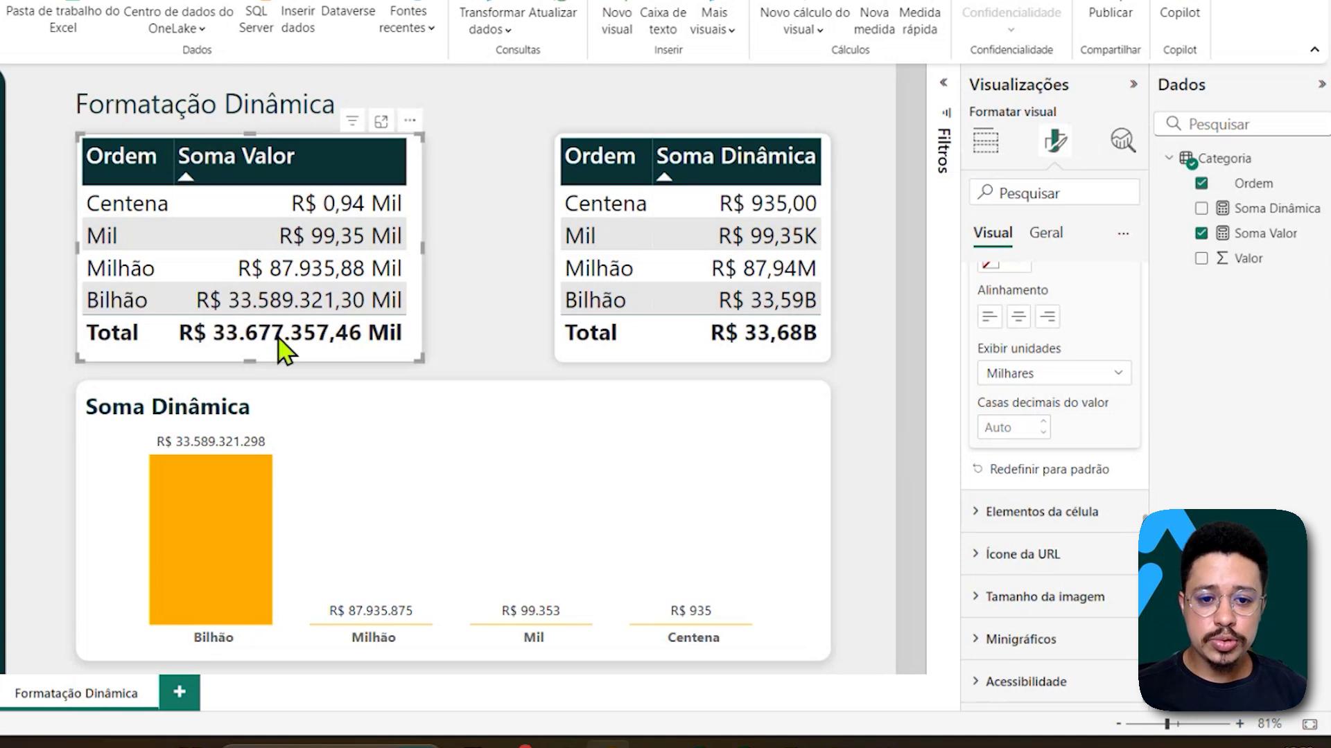
Try Milhão and Bilhão as the Soma Valor table's display units, and restore them to Nenhum.
left_click(1056, 375)
left_click(1031, 449)
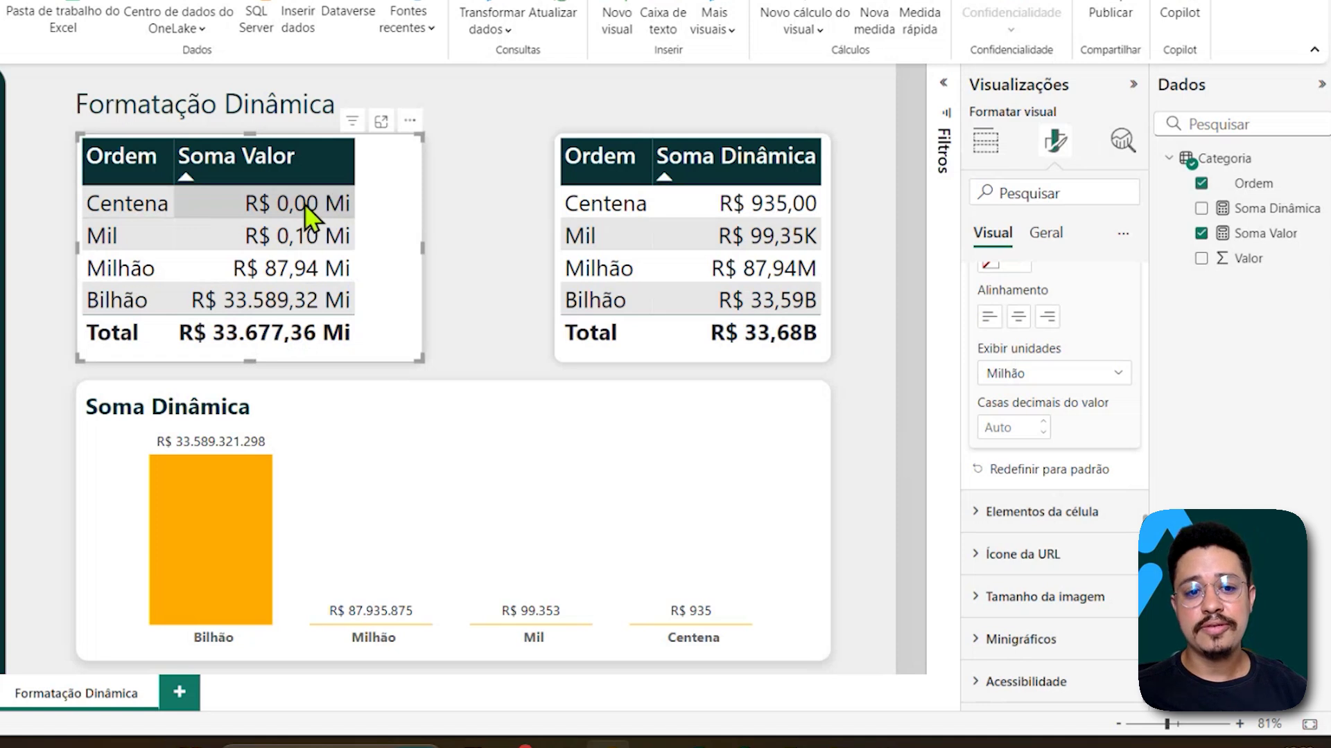
left_click(1044, 383)
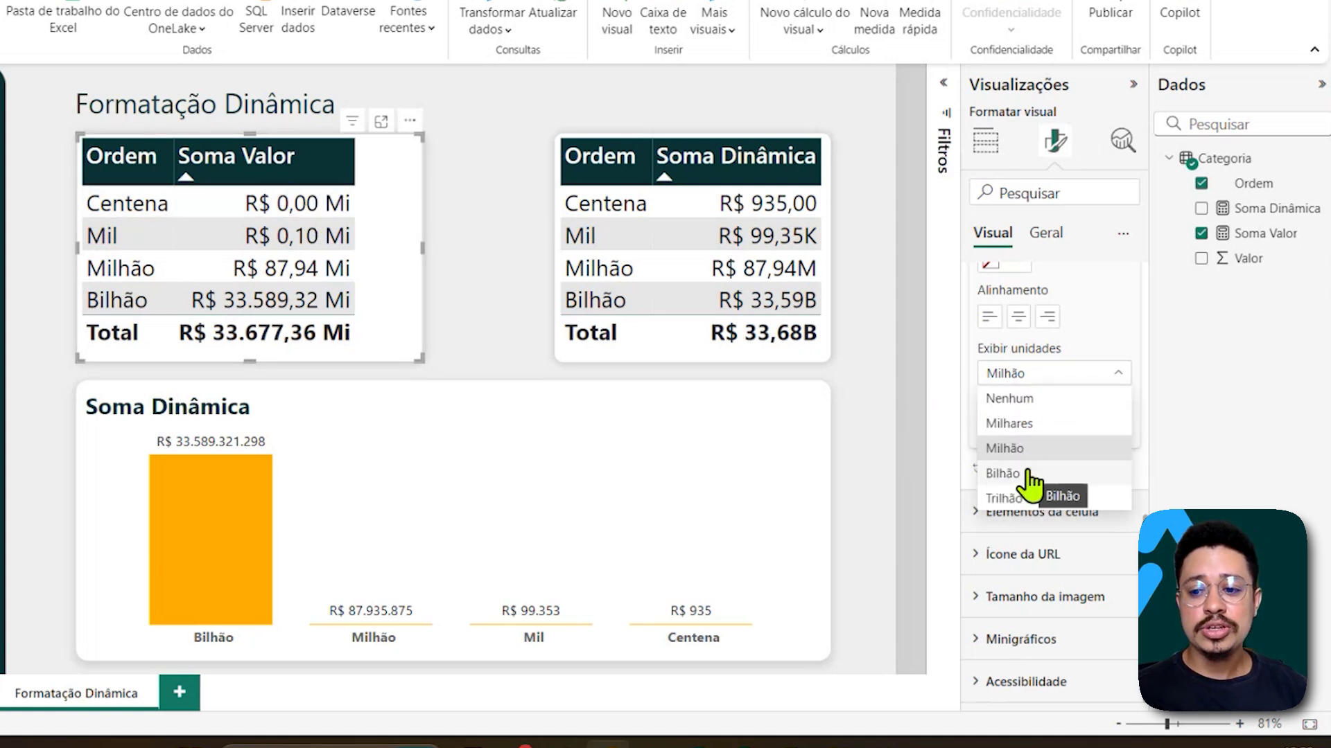
left_click(1022, 471)
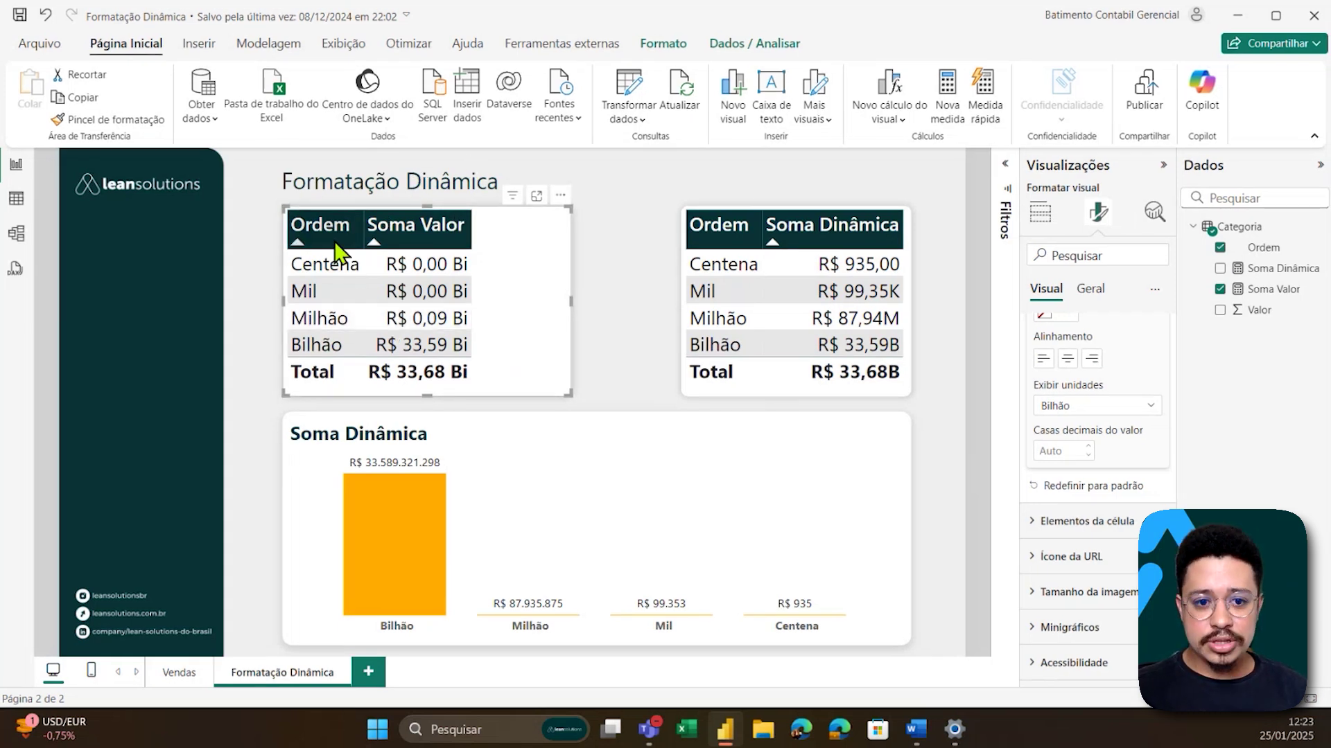
left_click(1103, 407)
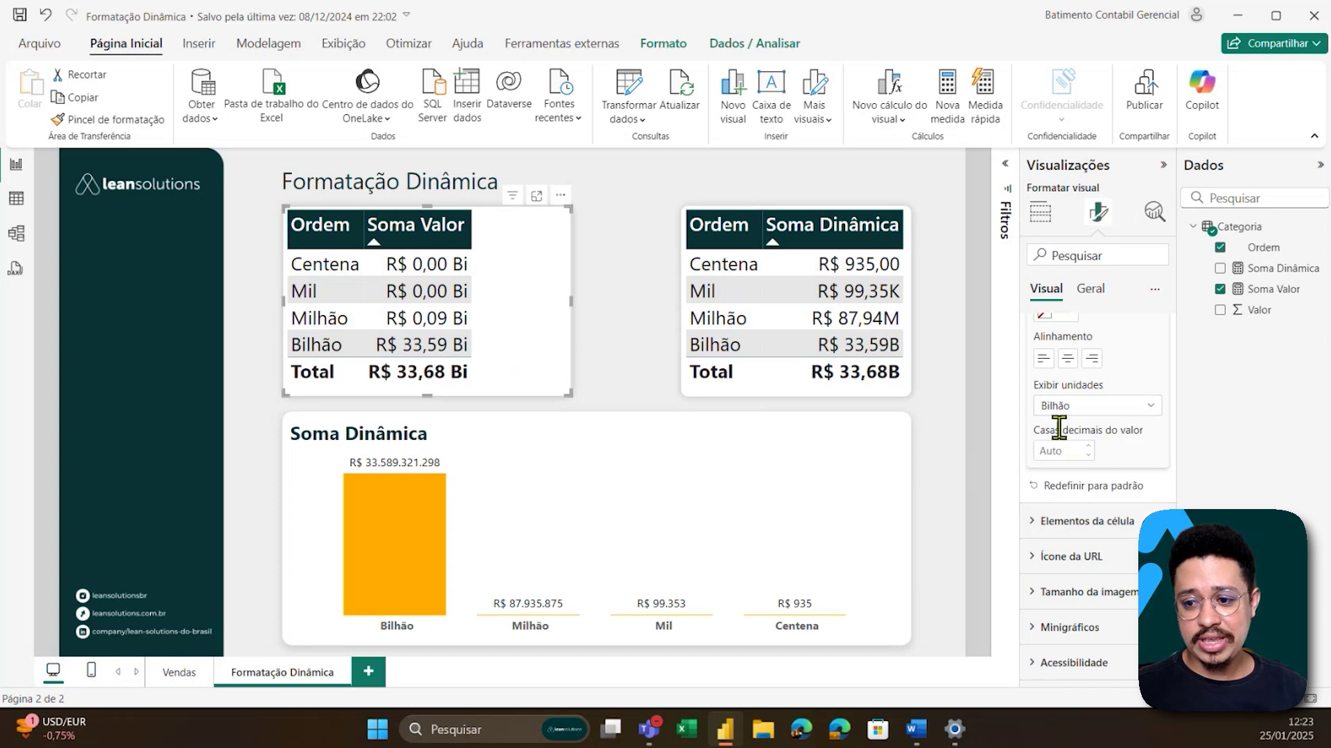
left_click(1058, 430)
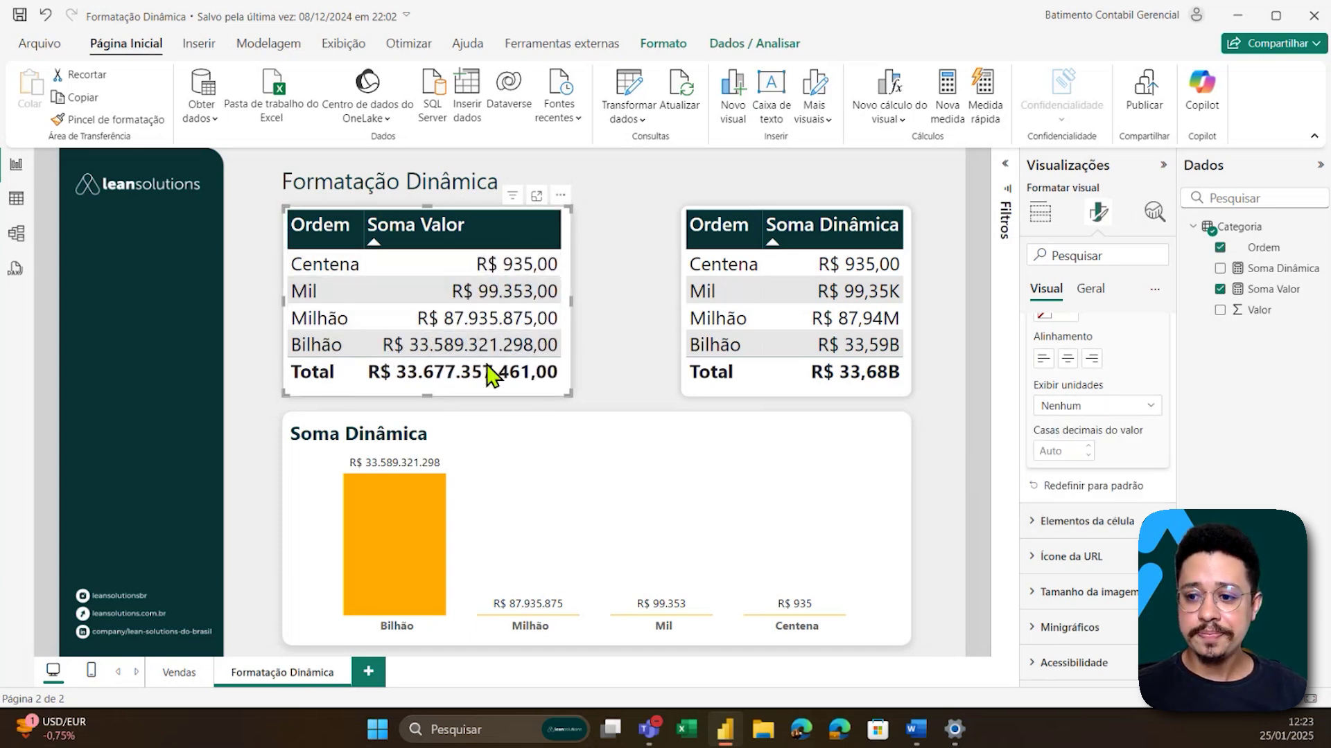
Select the Soma Valor measure, collapse its formula editor and set the measure's format to Dinâmico.
left_click(1274, 291)
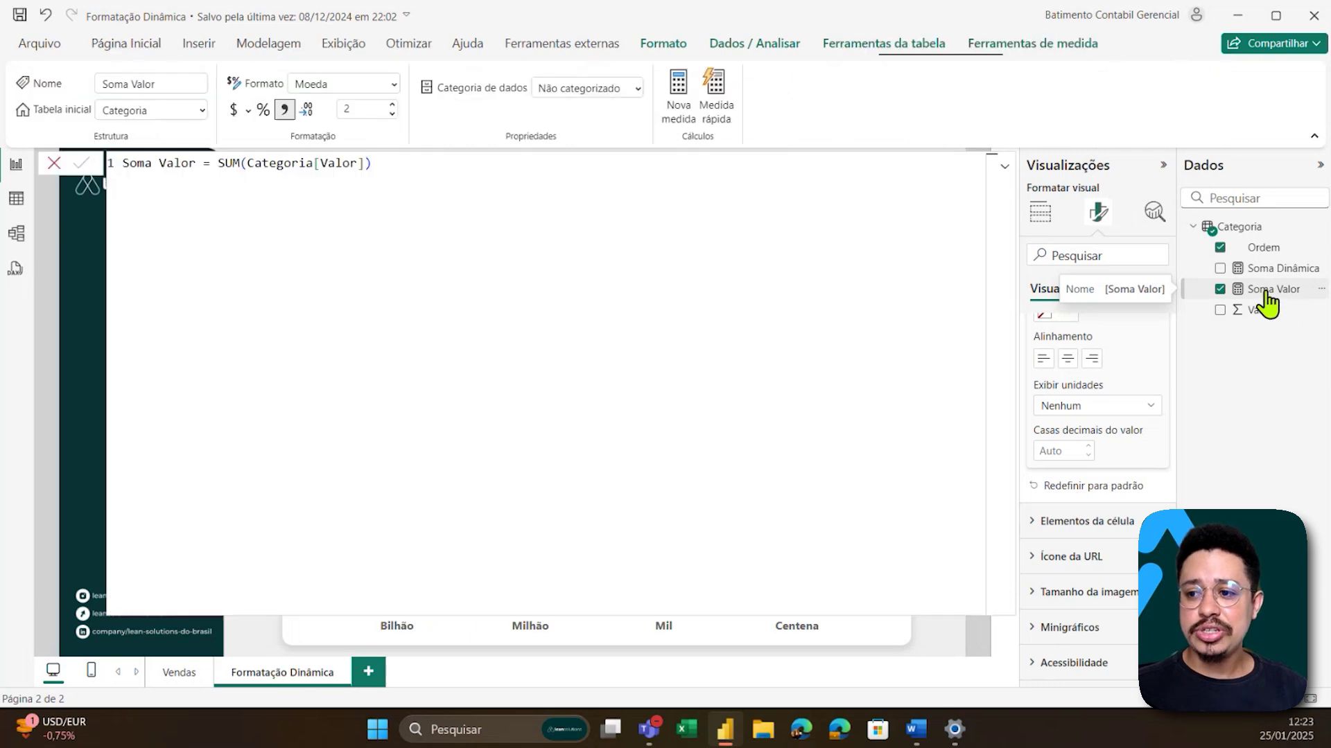
left_click(1004, 166)
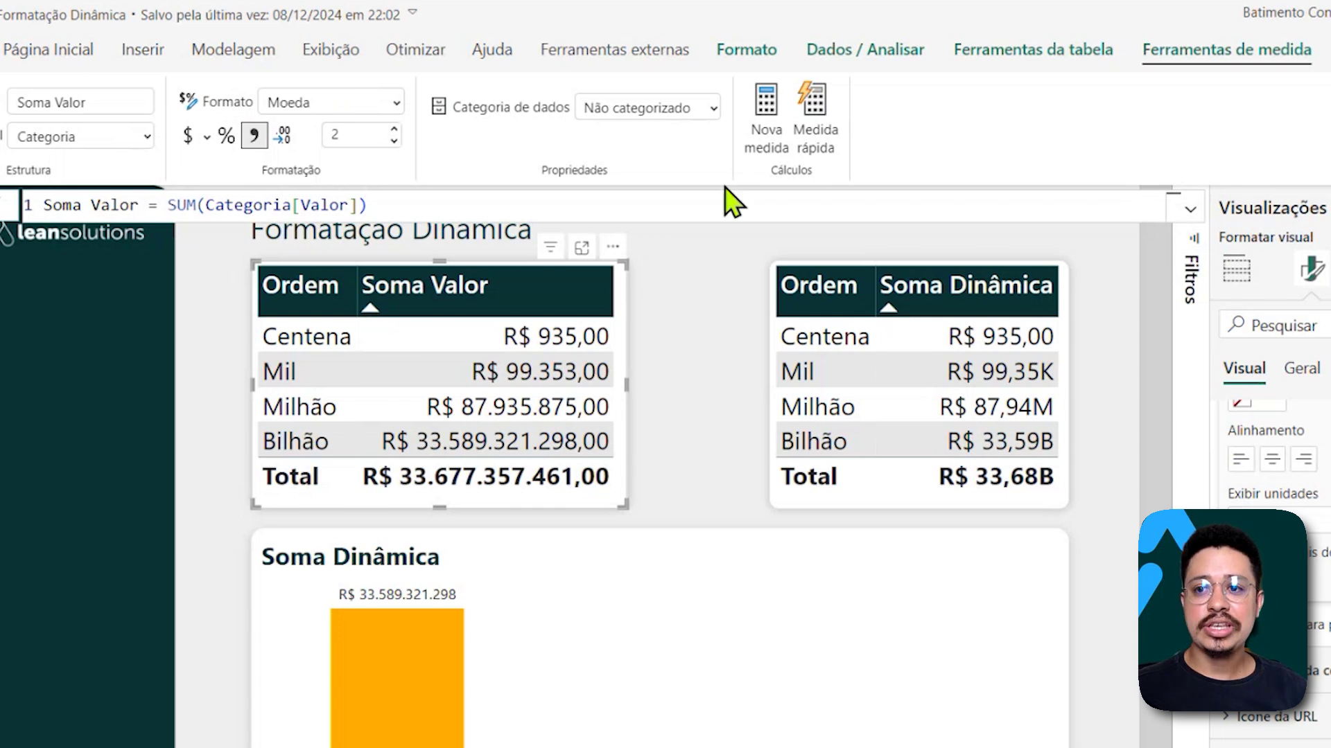
left_click(395, 104)
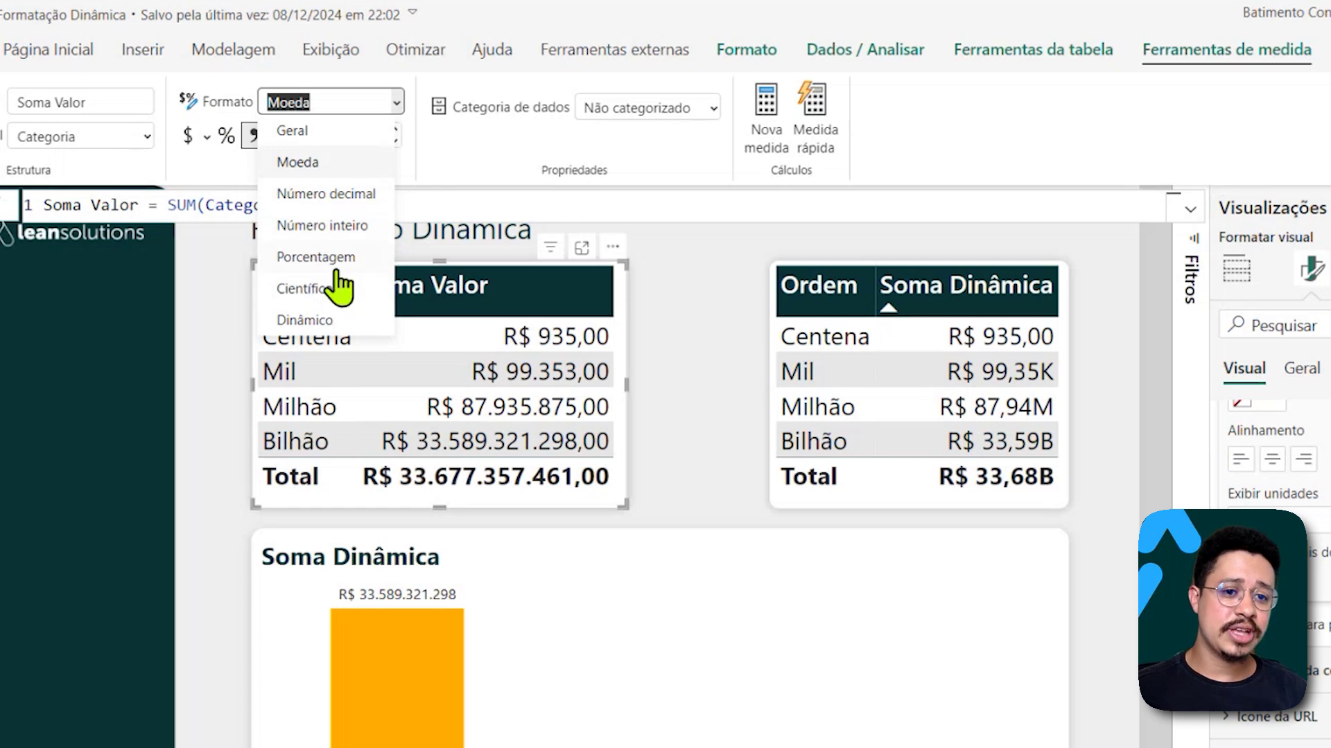
left_click(305, 321)
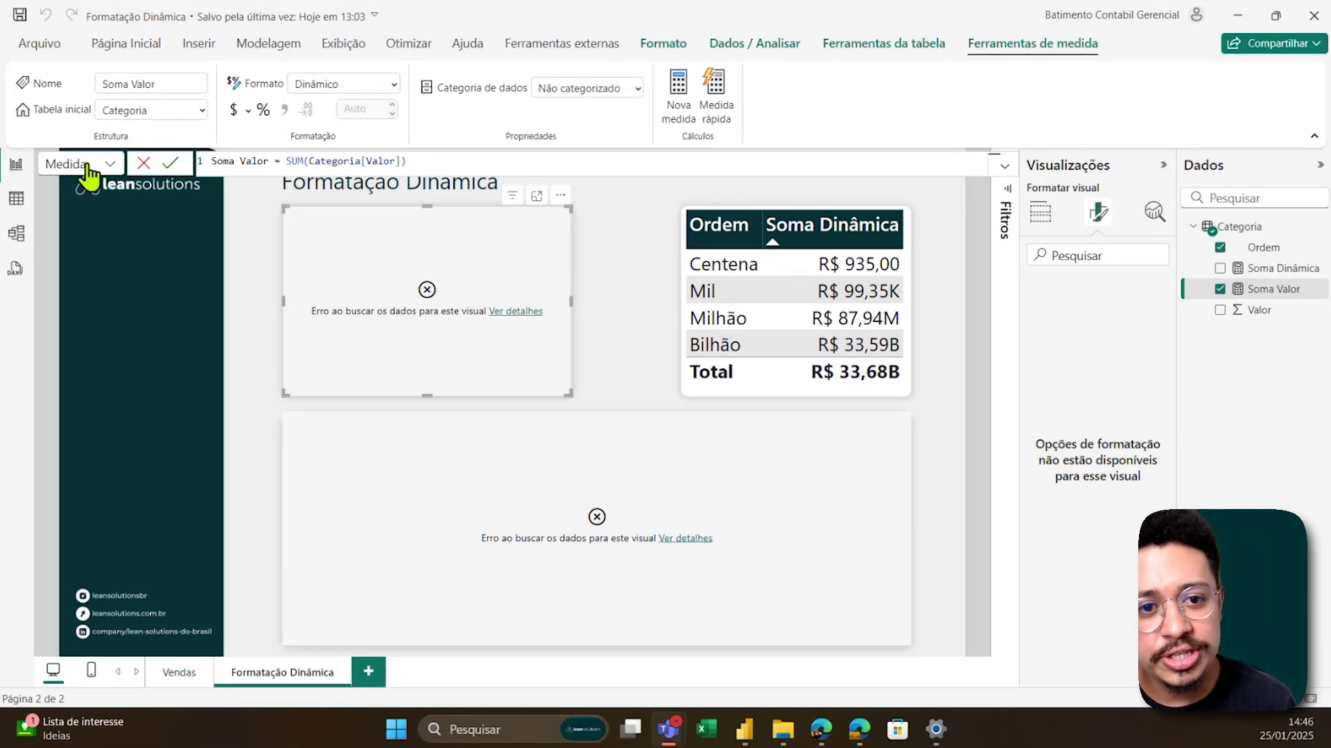
Try adding a FORMAT() function to the Soma Valor measure's dynamic format expression, and remove it again.
left_click(87, 168)
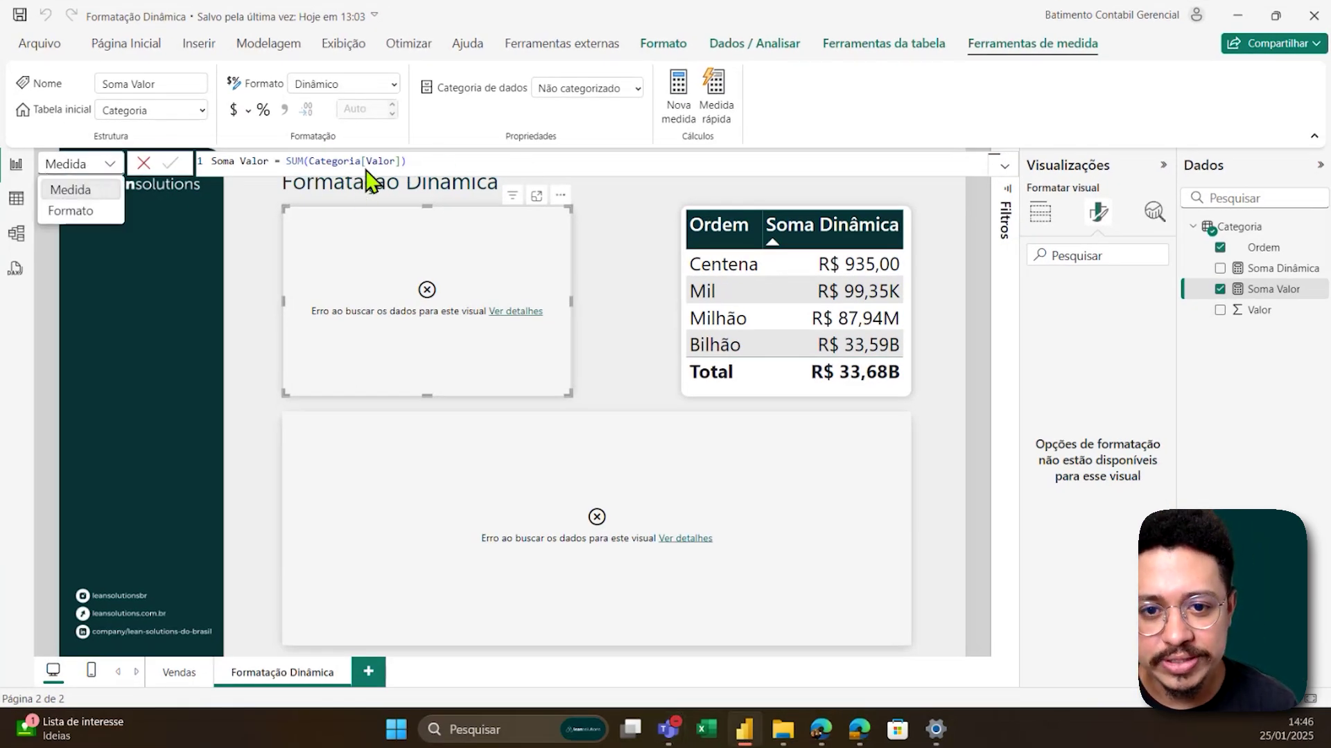
left_click(97, 212)
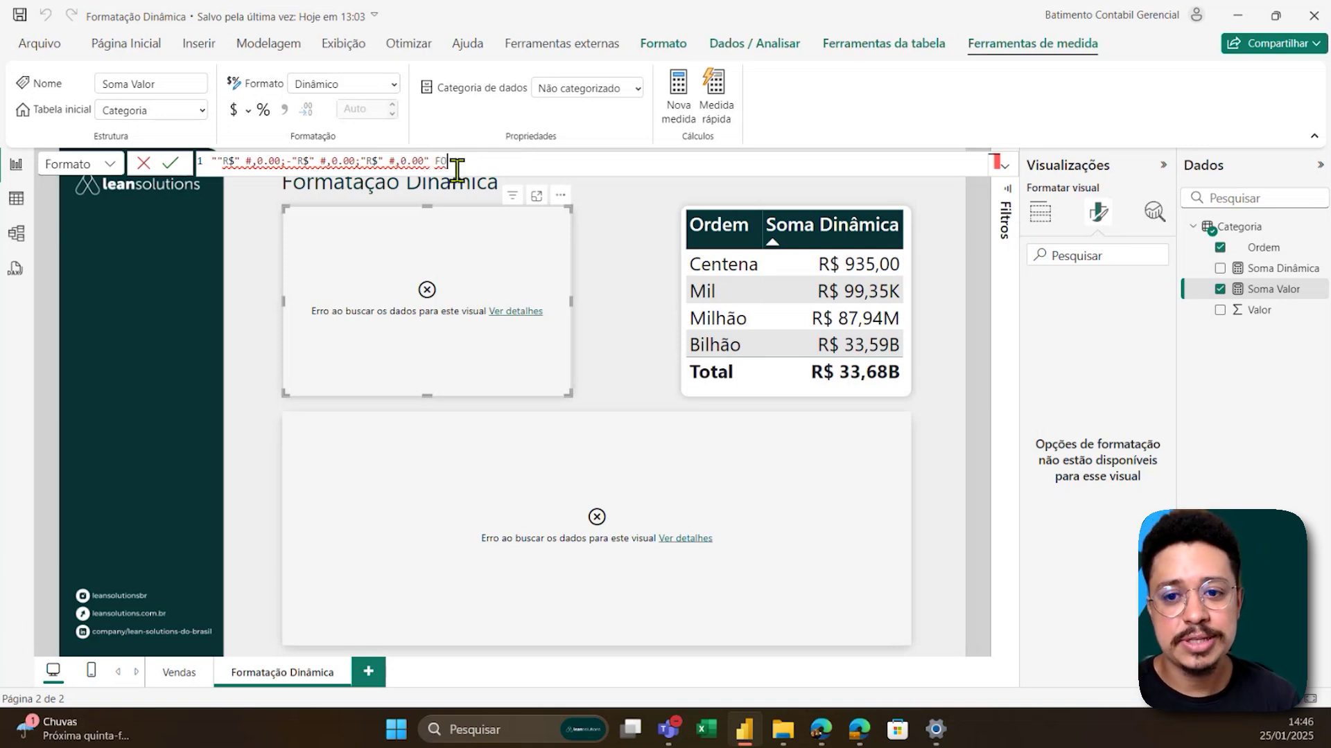
scroll(495, 172, "up", 3)
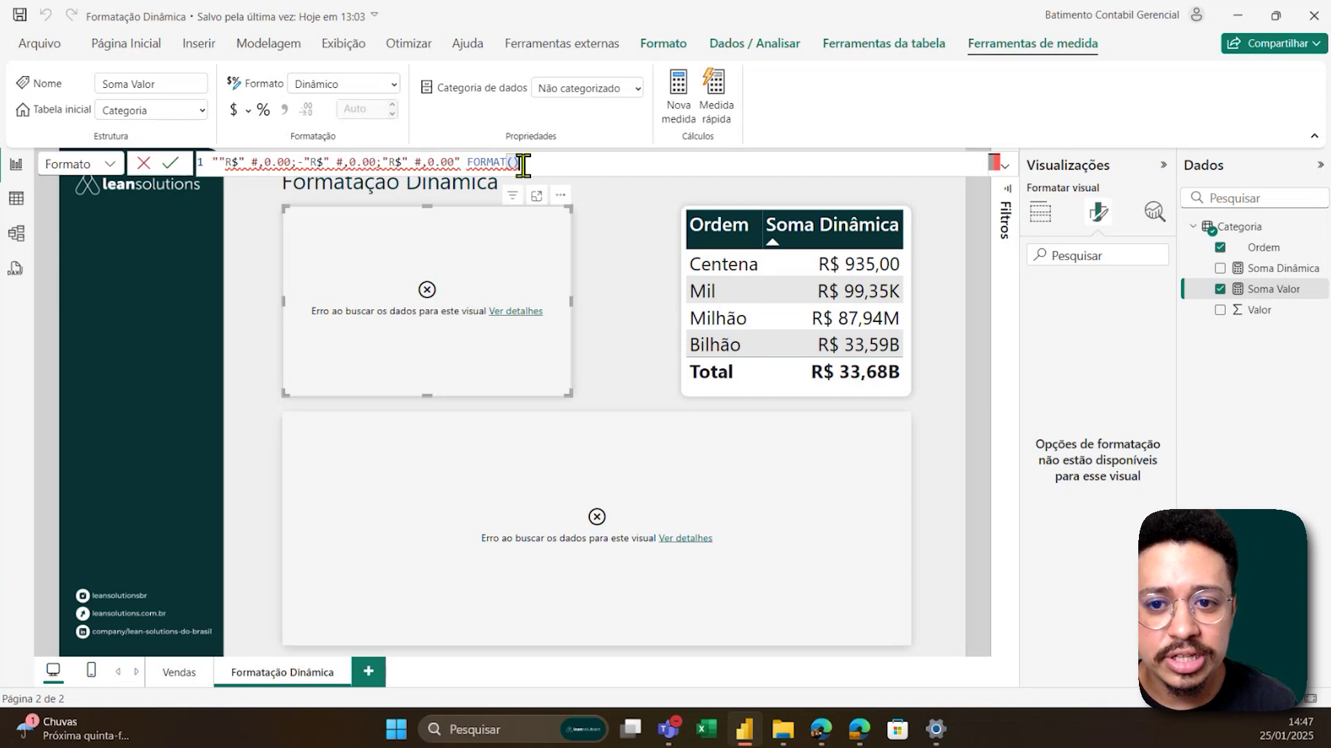
left_click_drag(523, 165, 456, 167)
key("BackSpace")
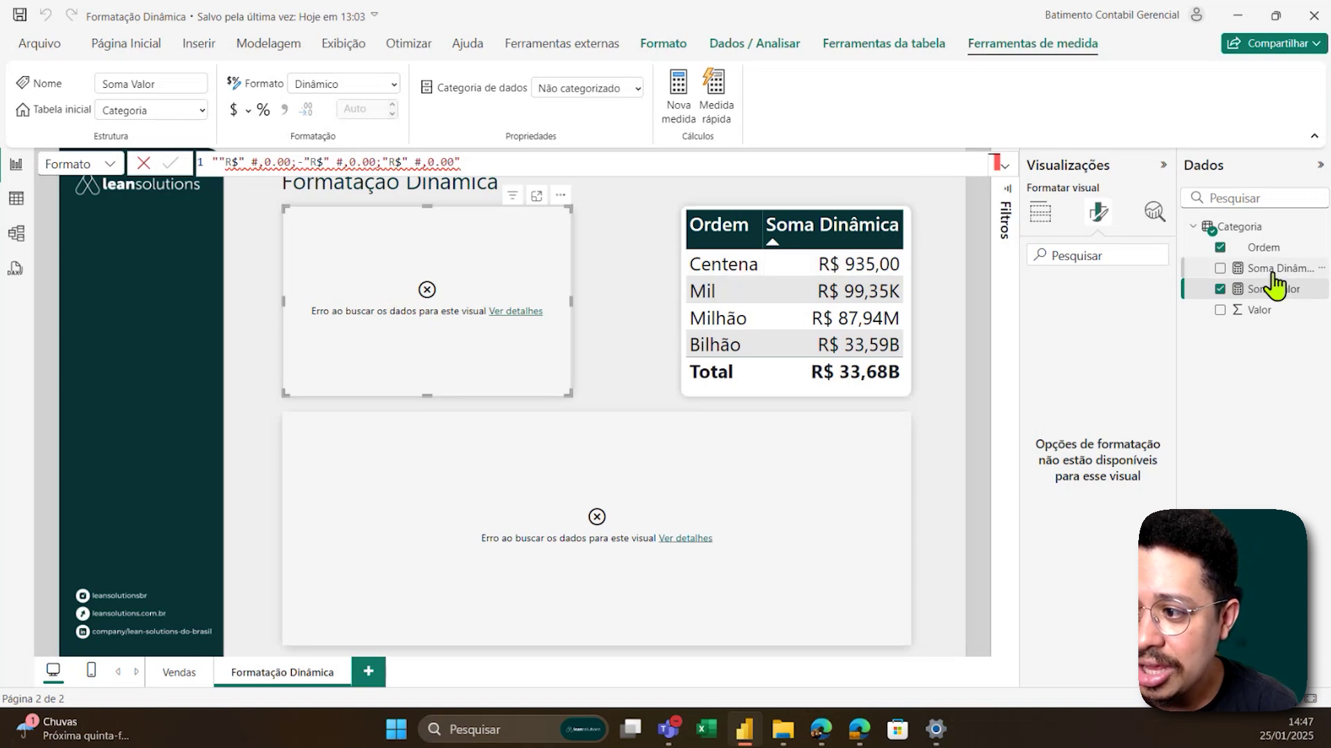
Copy the entire dynamic format expression of the Soma Dinâmica measure.
left_click(1273, 271)
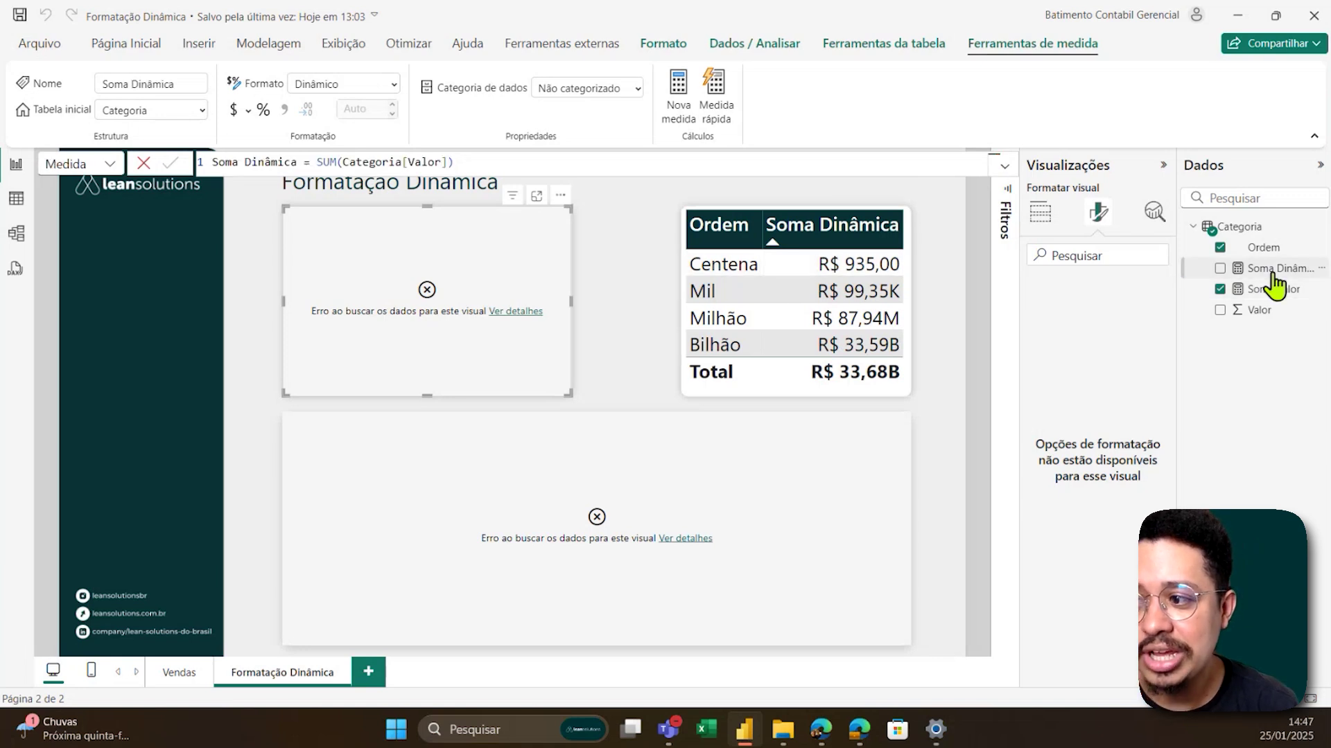
left_click(108, 165)
left_click(76, 201)
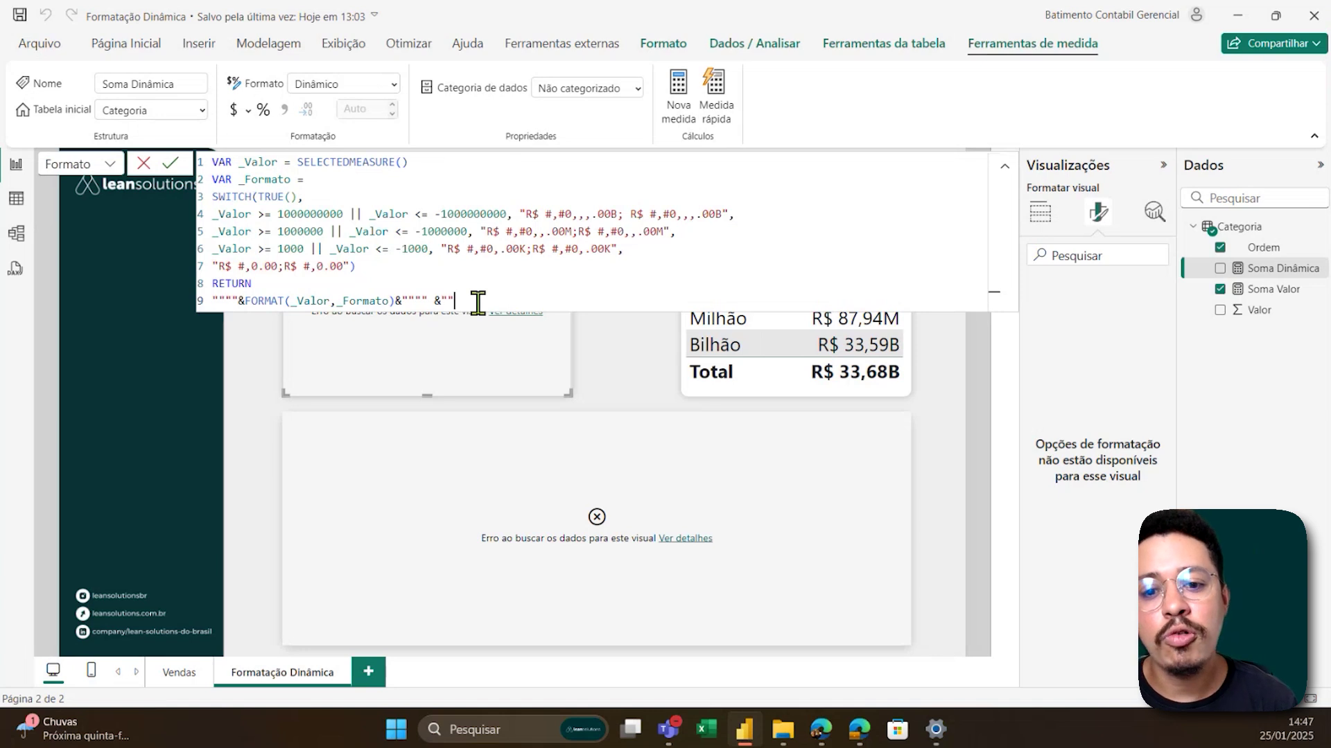
left_click_drag(478, 302, 208, 170)
key("ctrl+c")
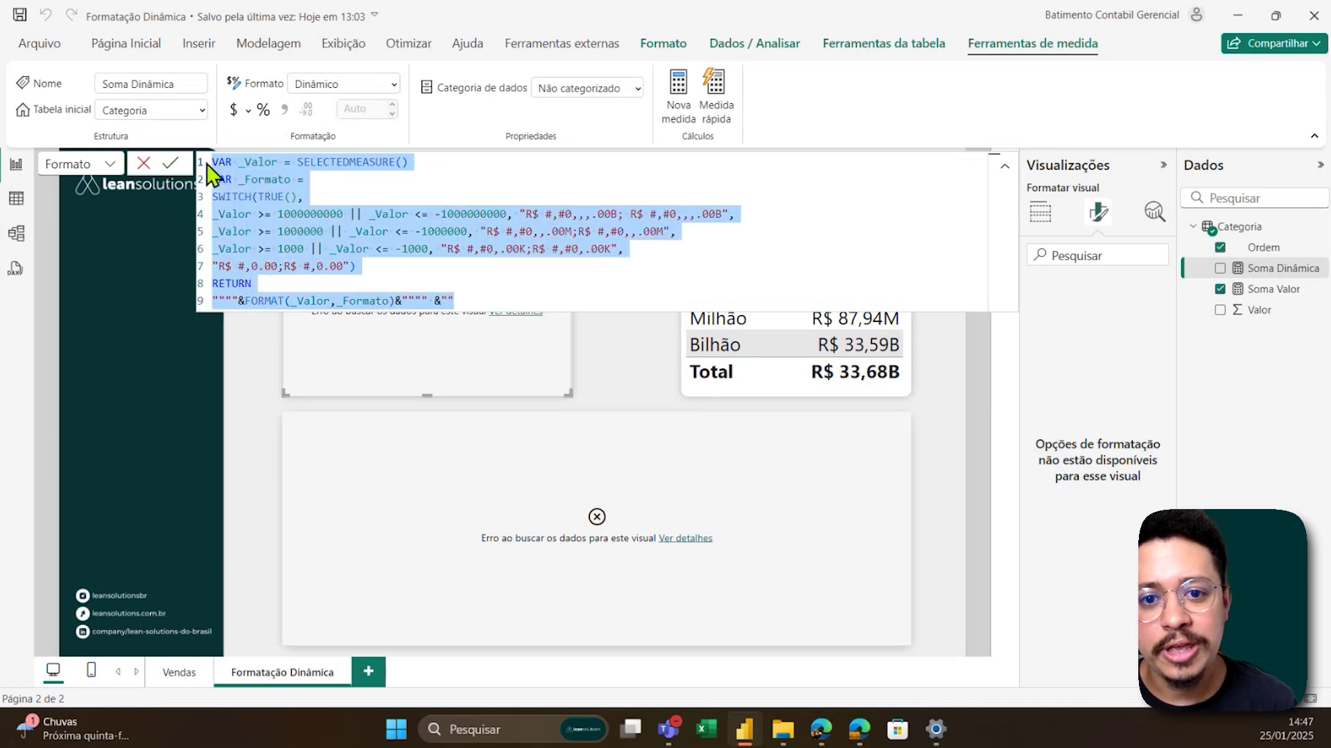
Replace the Soma Valor measure's default format expression with the one copied from Soma Dinâmica.
left_click(1274, 289)
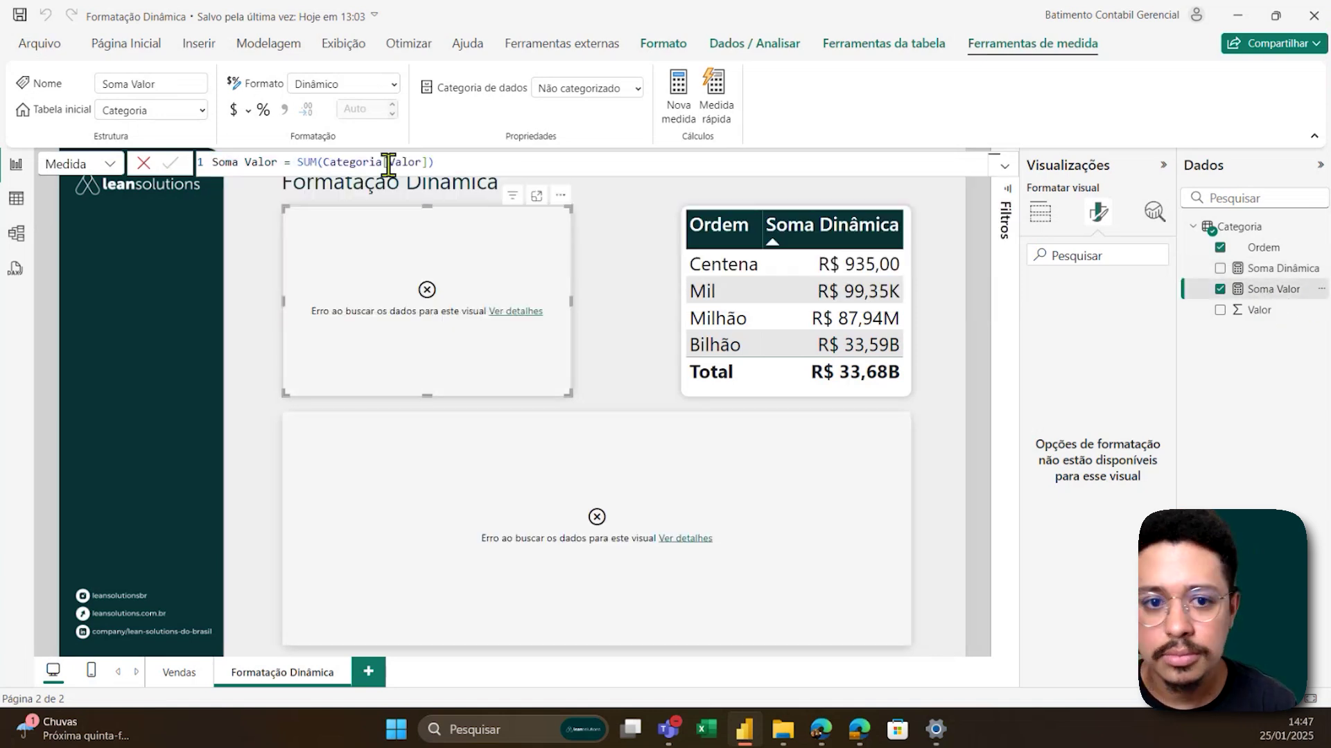
left_click(70, 166)
left_click(80, 208)
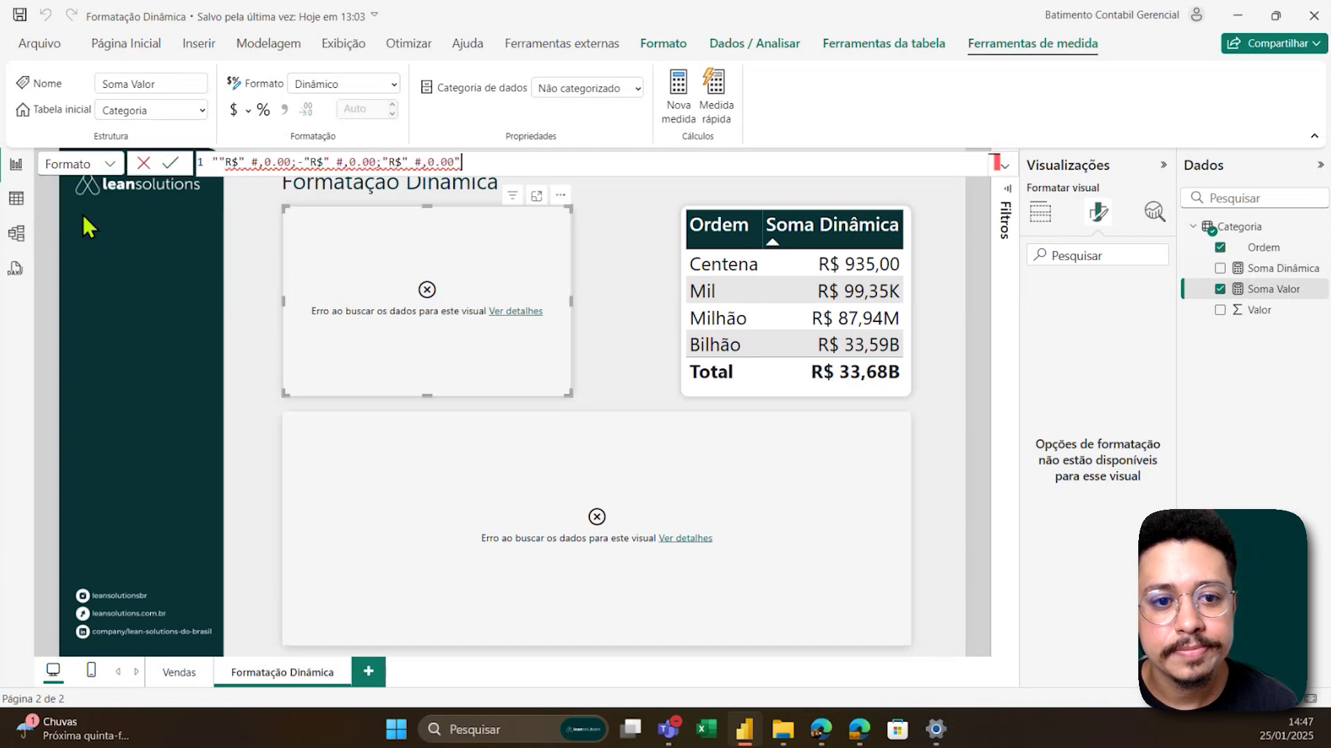
left_click_drag(531, 164, 206, 166)
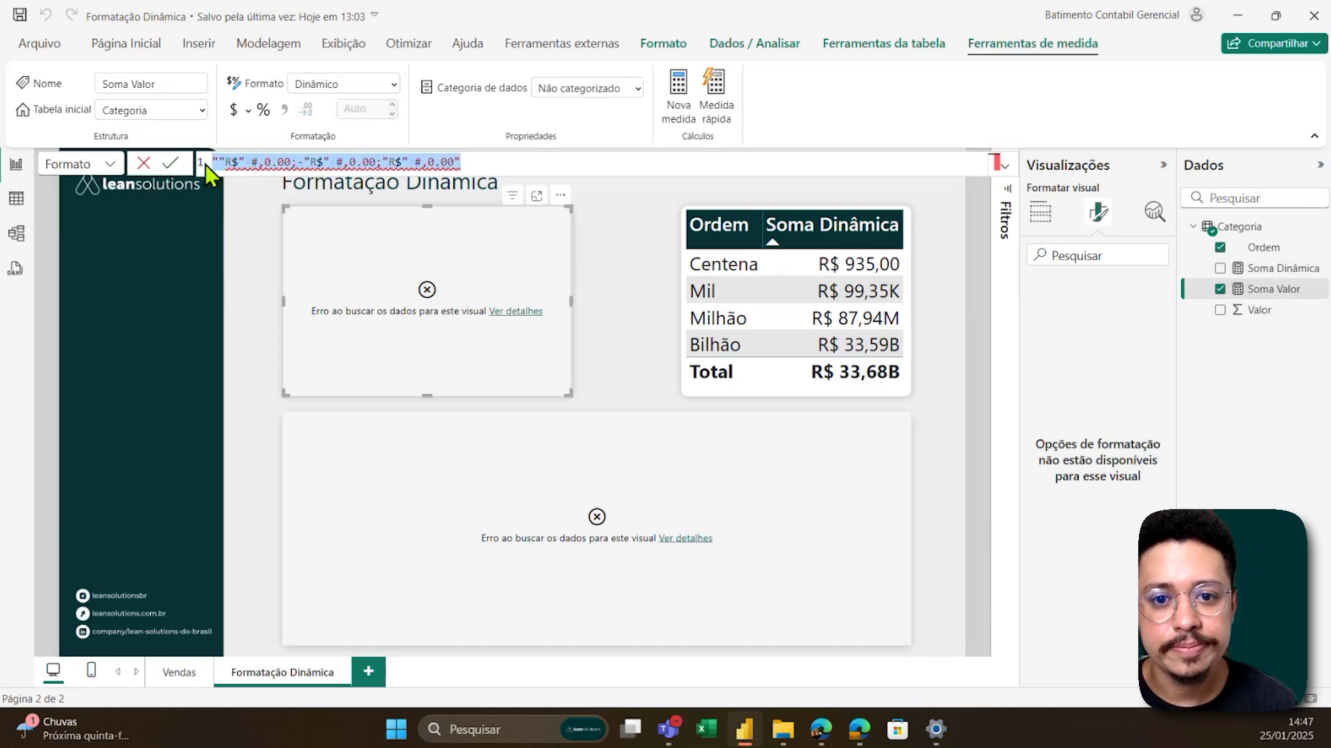
key("ctrl+v")
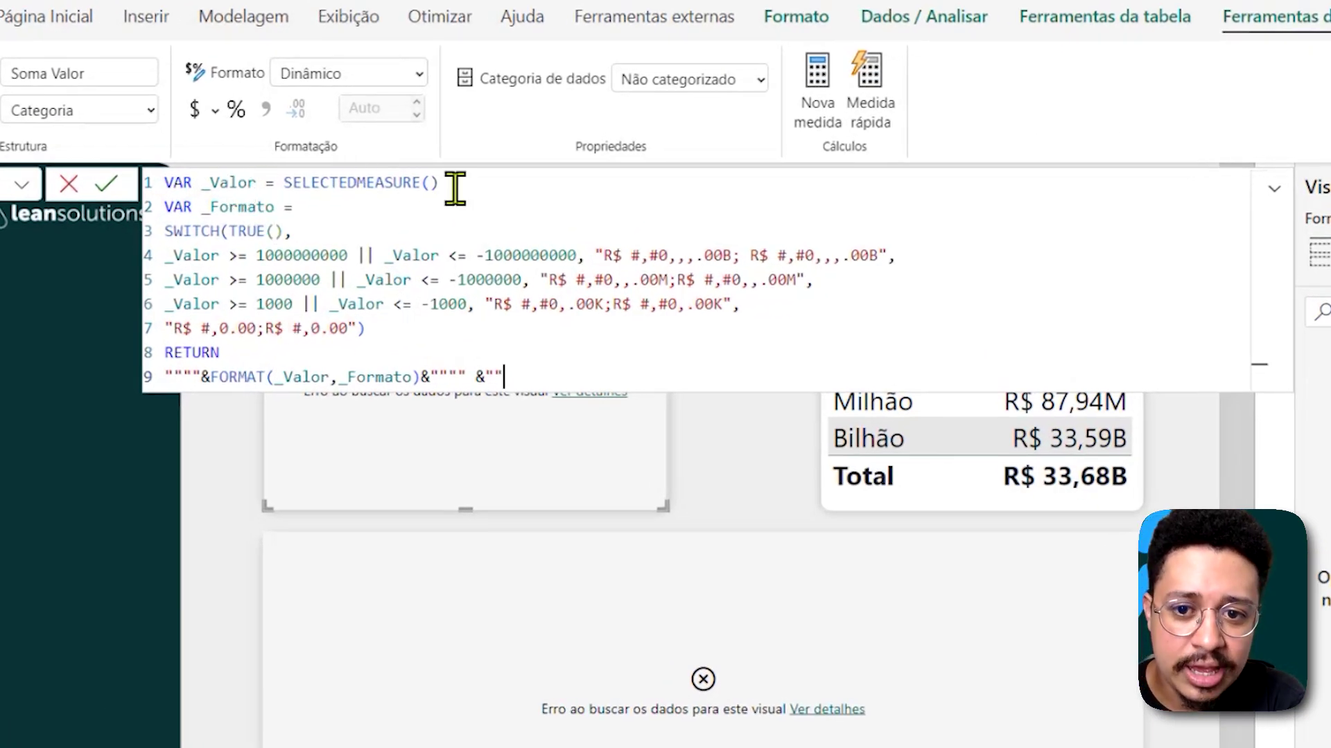
Examine the SELECTEDMEASURE() variable and the billions condition with its positive and negative format strings, including the scaling commas and thousands separator.
left_click_drag(446, 183, 285, 183)
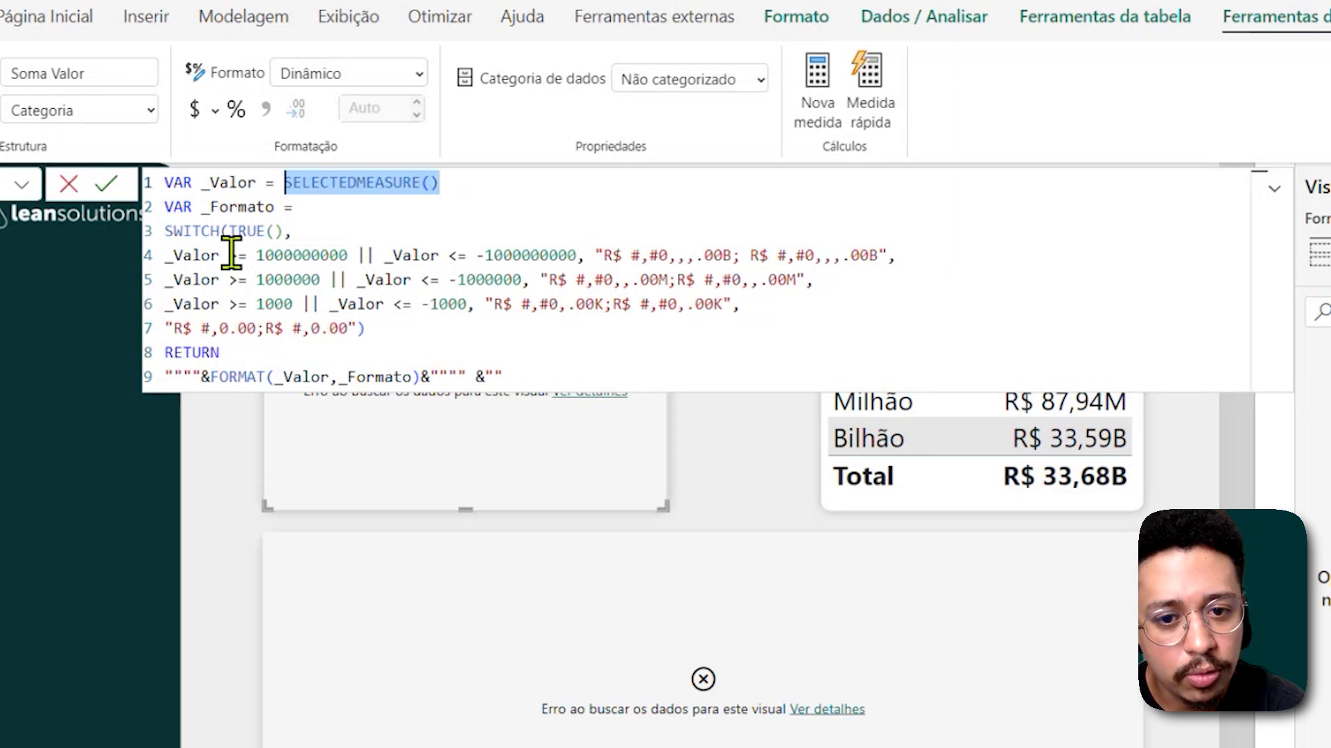
left_click(359, 255)
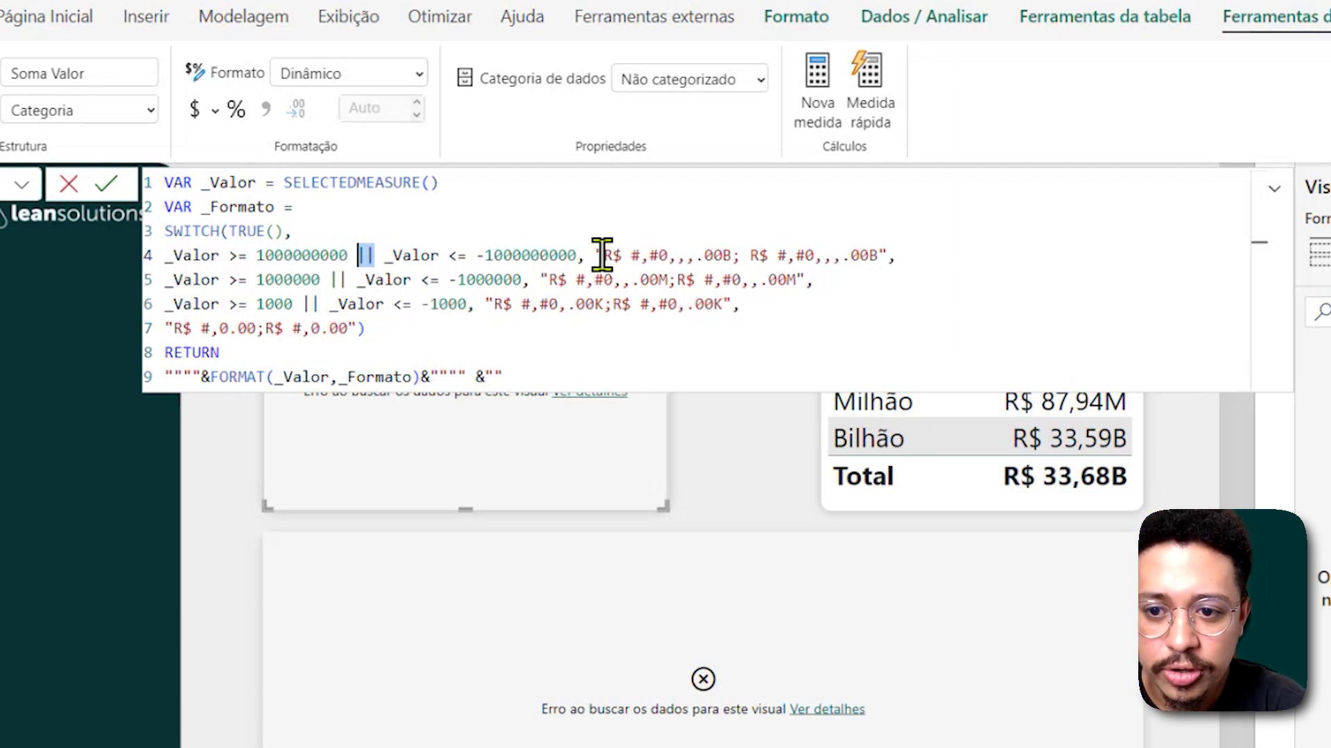
left_click(737, 257)
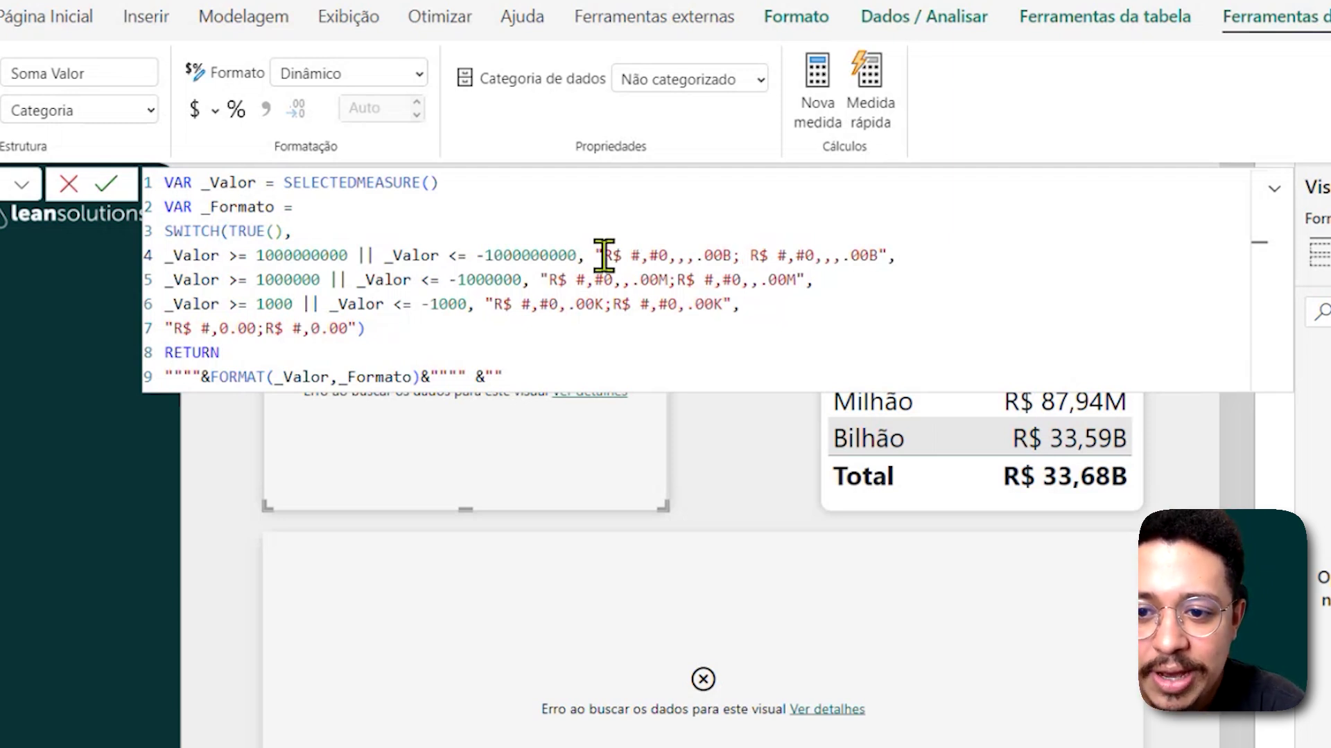
left_click_drag(603, 256, 880, 256)
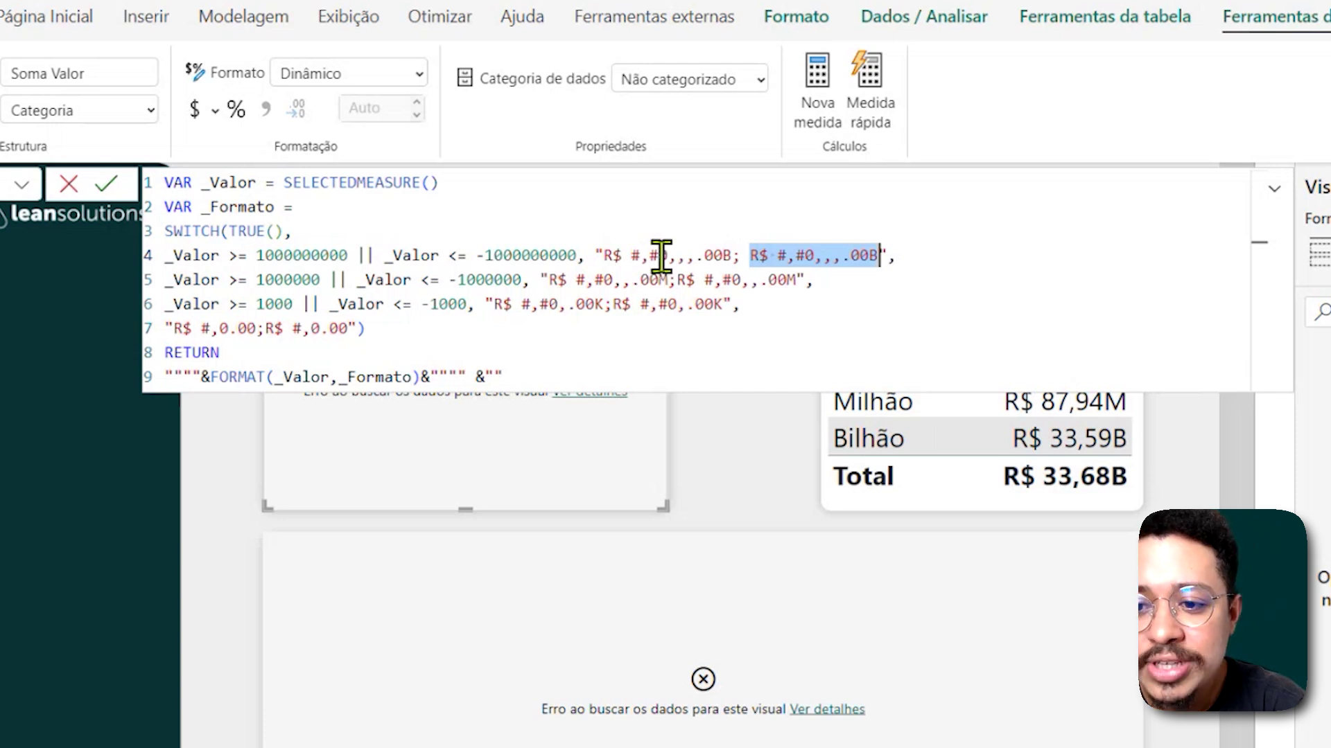
left_click(700, 255)
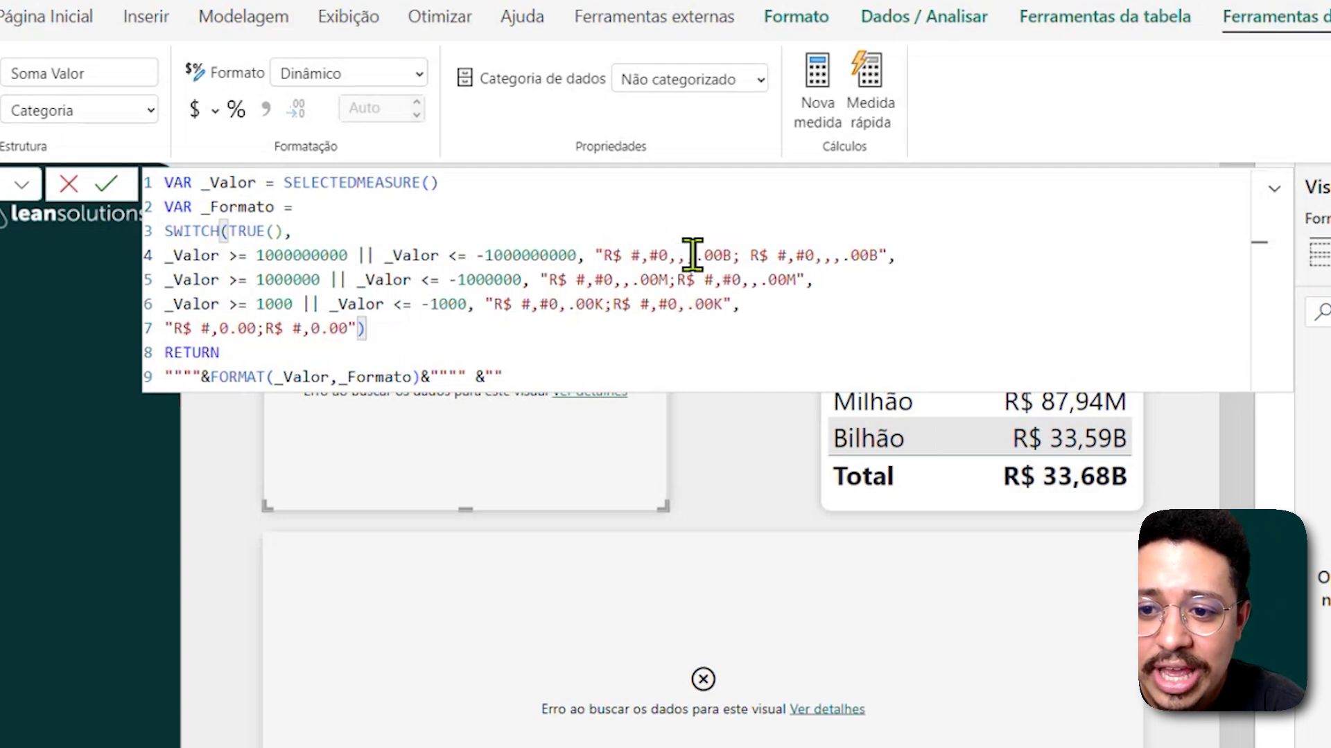
left_click_drag(693, 255, 673, 255)
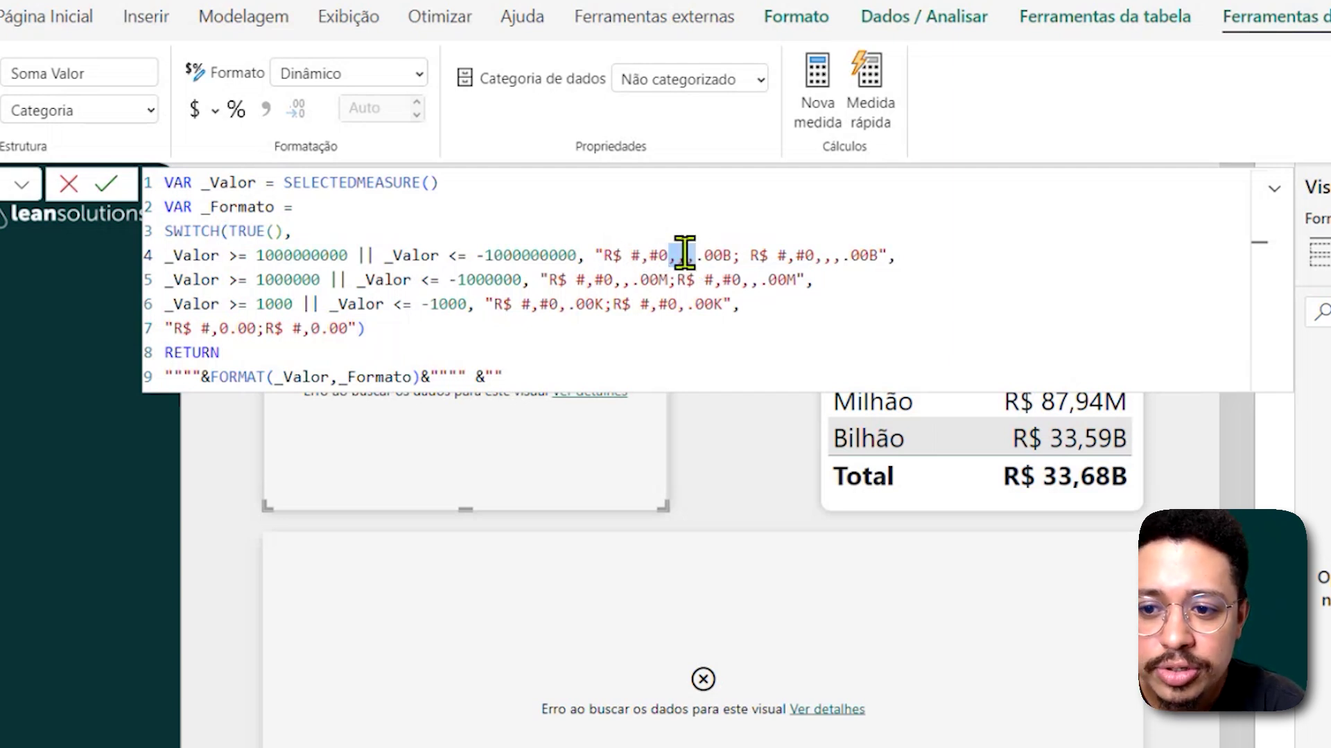
left_click(692, 256)
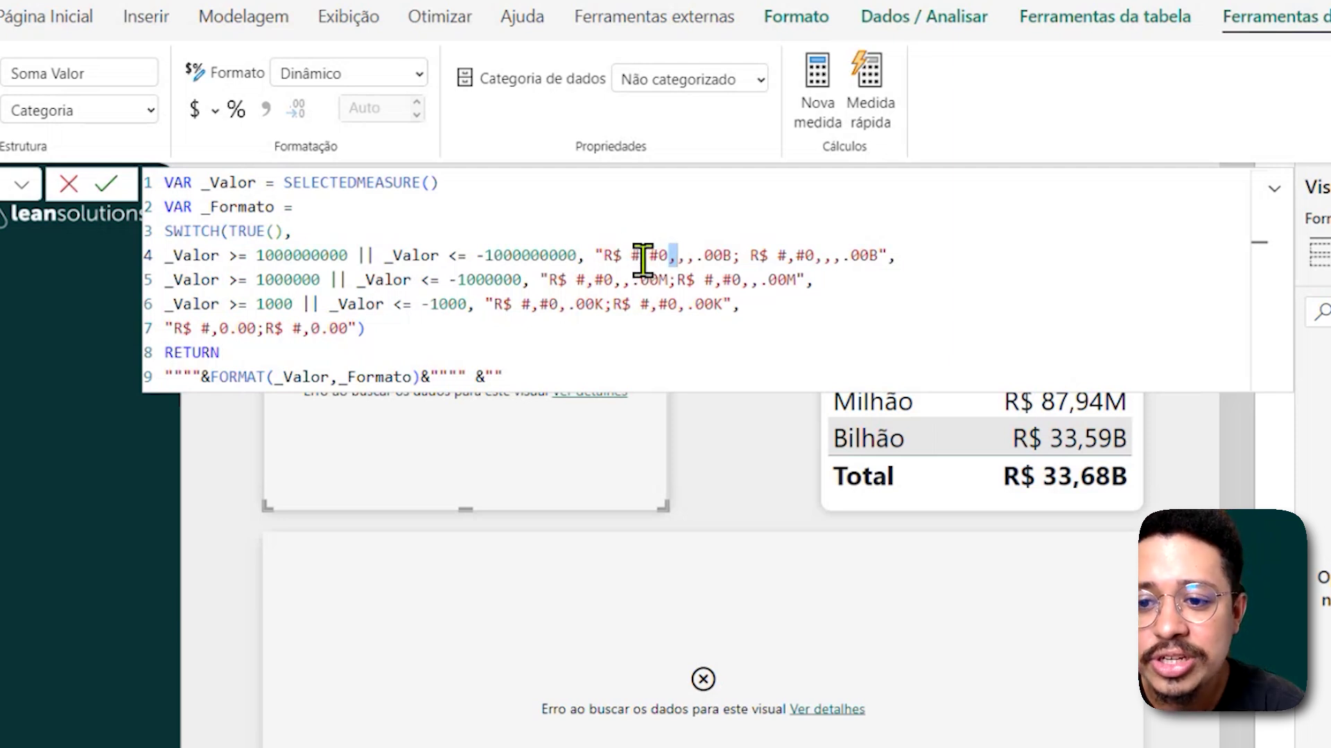
left_click(645, 258)
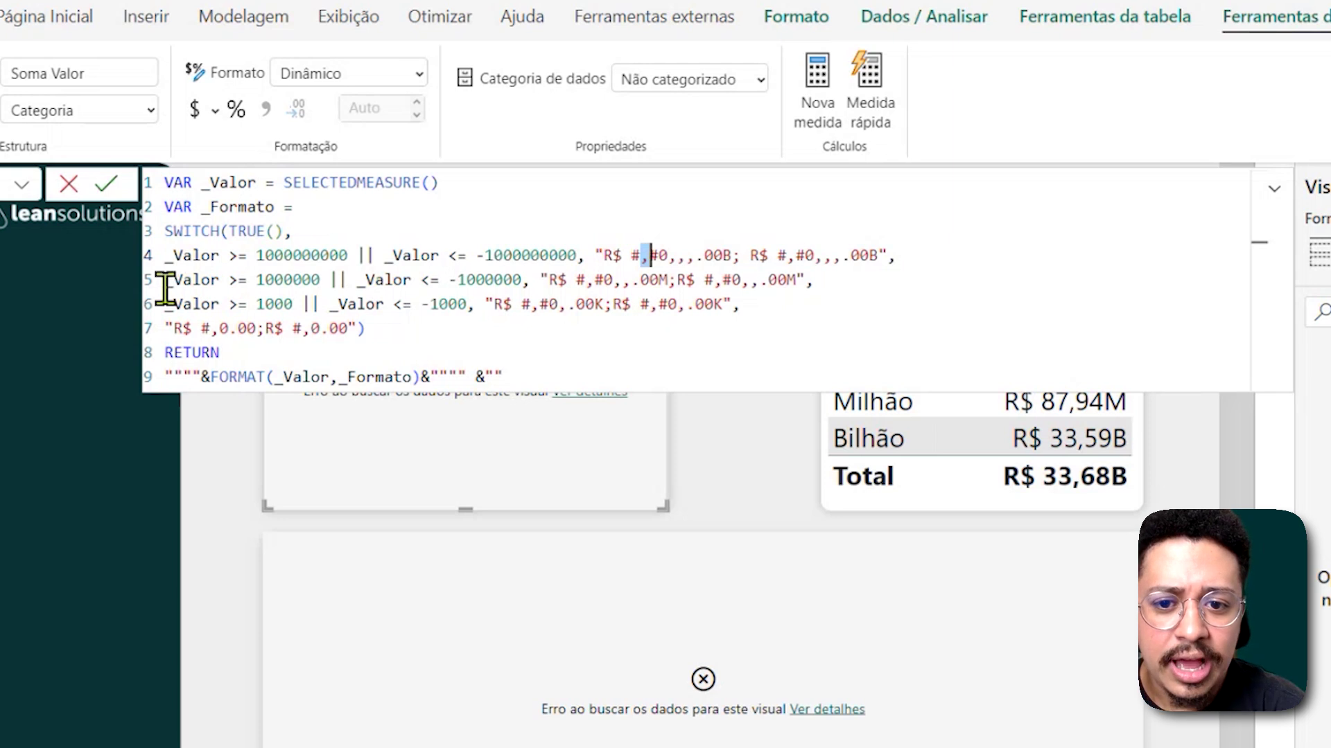
Examine the millions condition of the SWITCH, covering its threshold, decimals, scaling commas and the positive and negative M format strings.
left_click_drag(164, 283, 321, 280)
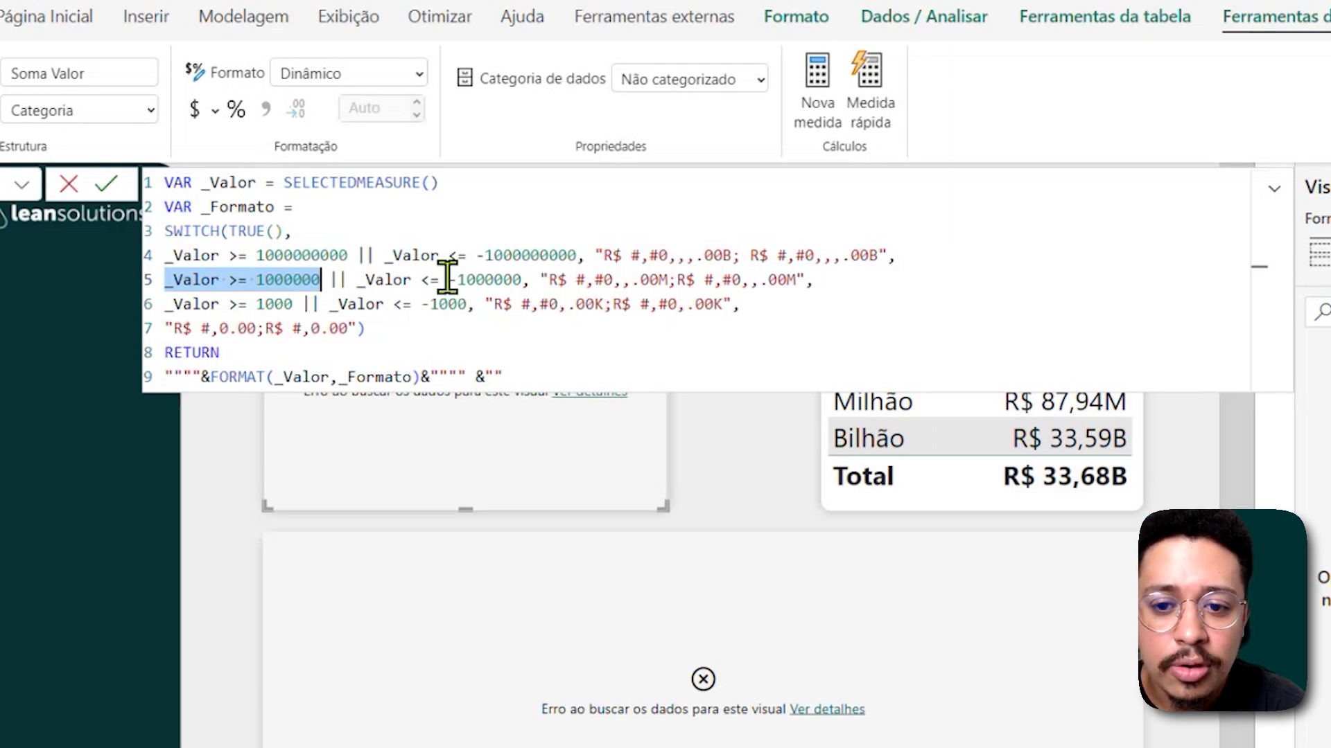
left_click_drag(449, 279, 664, 274)
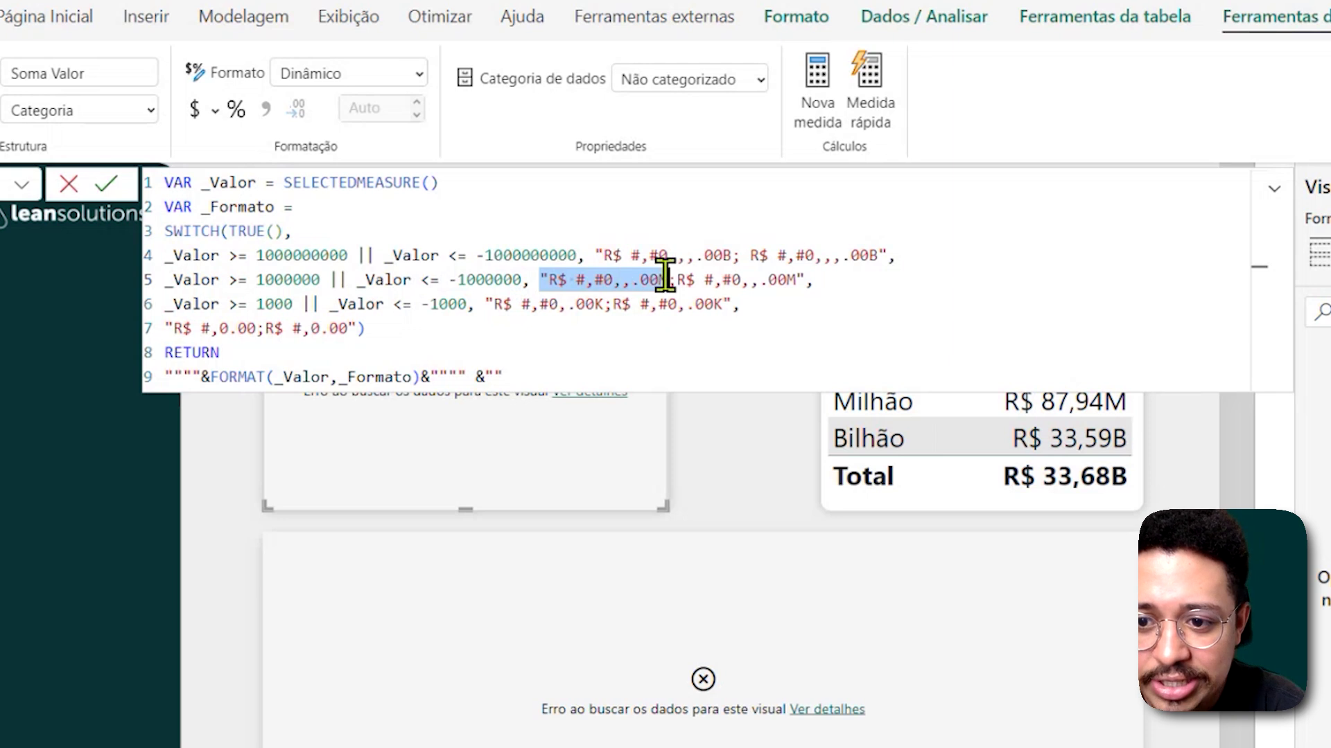
left_click(664, 277)
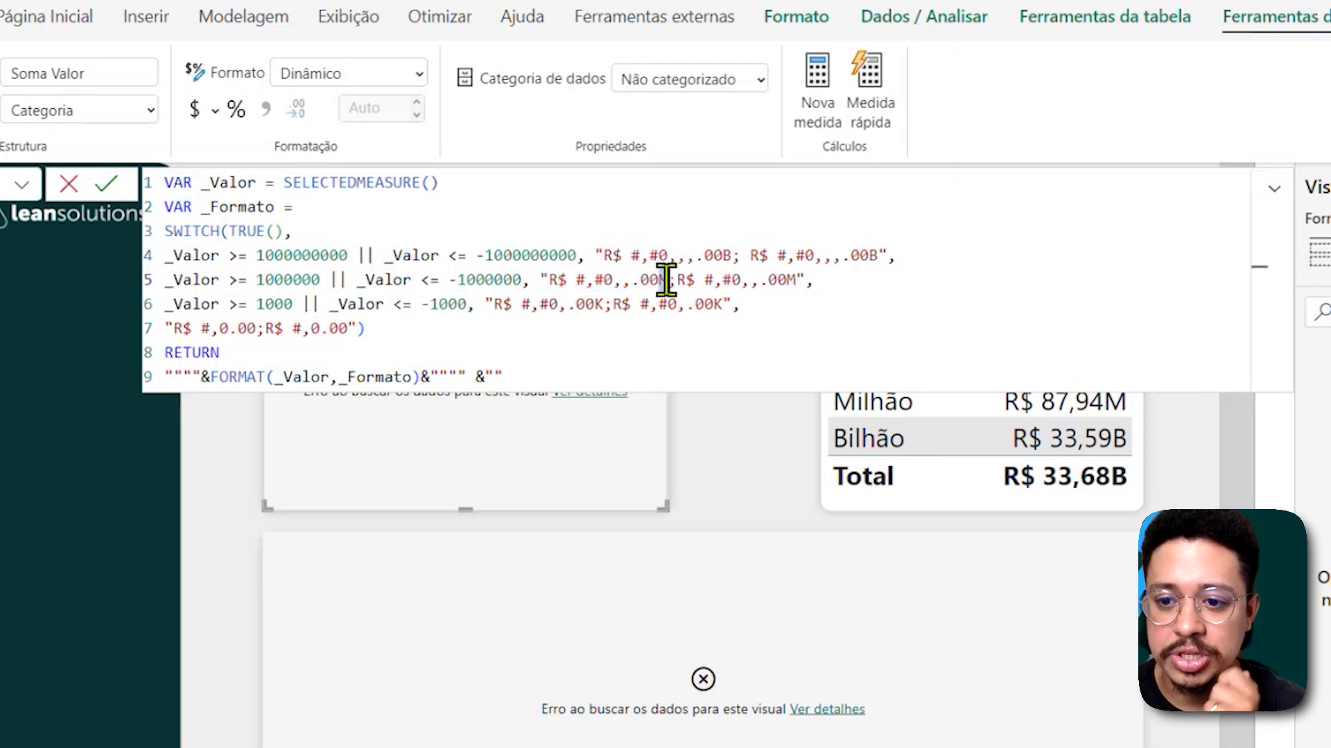
left_click_drag(632, 281, 647, 285)
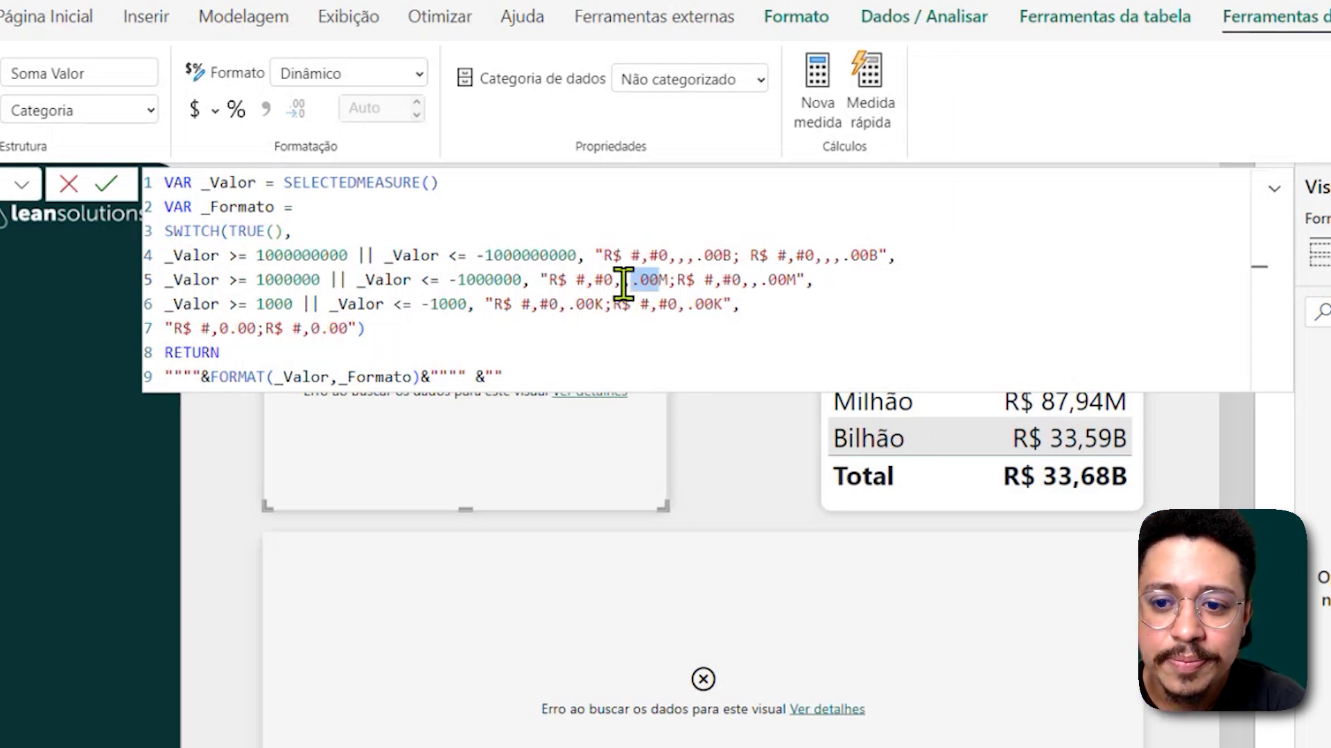
left_click(627, 281)
left_click_drag(627, 281, 616, 281)
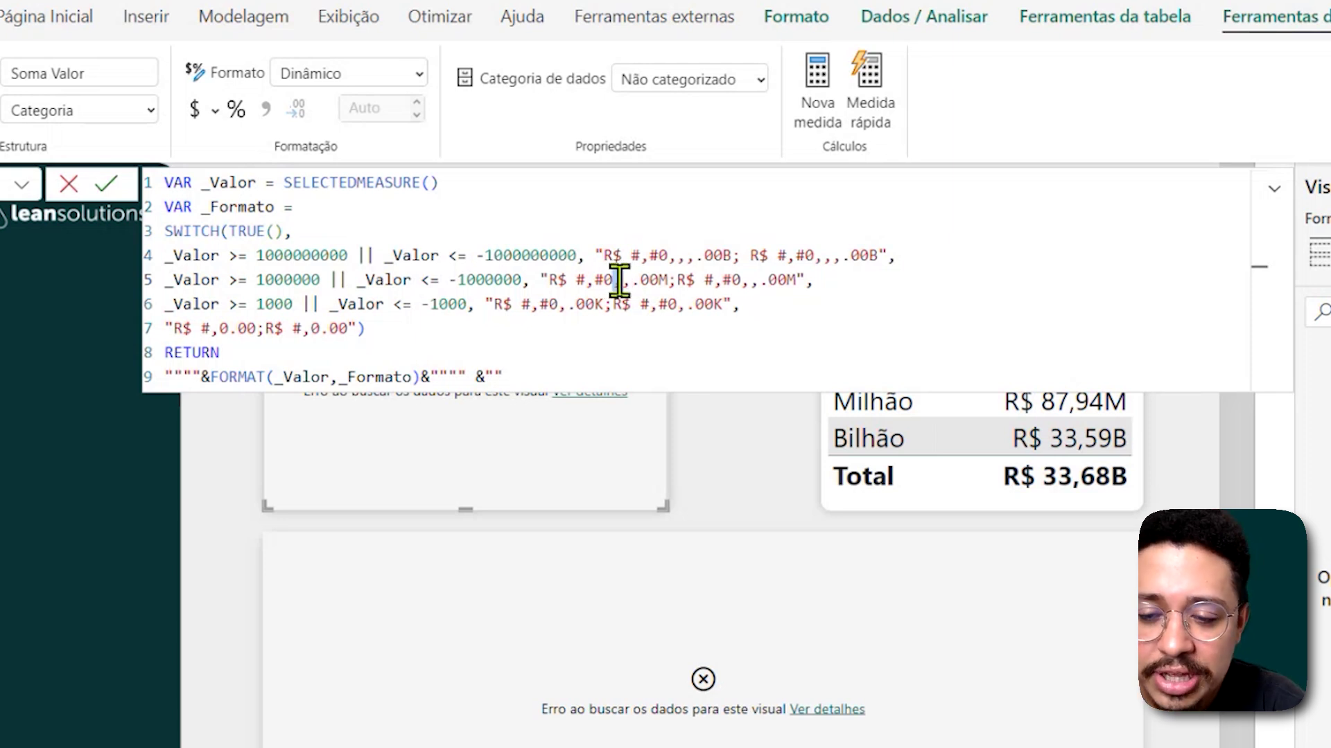
left_click_drag(587, 282, 595, 280)
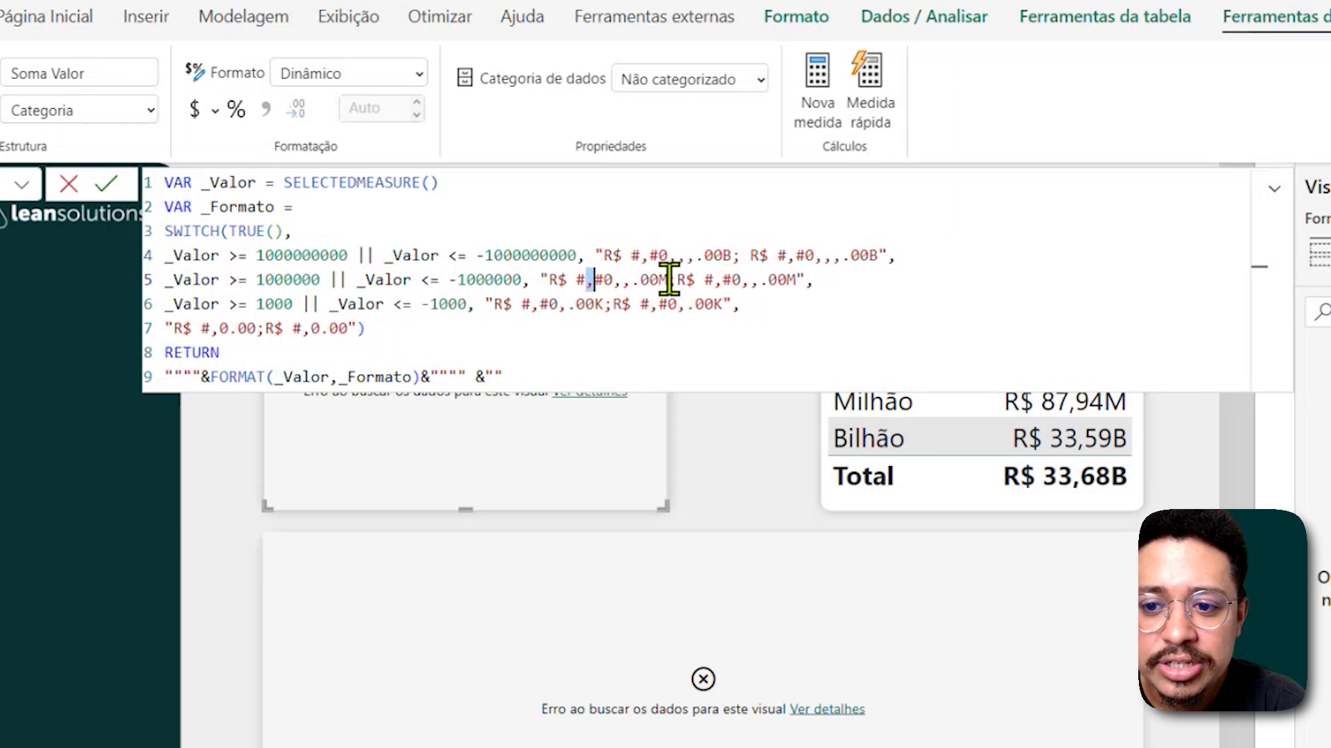
left_click_drag(668, 279, 552, 279)
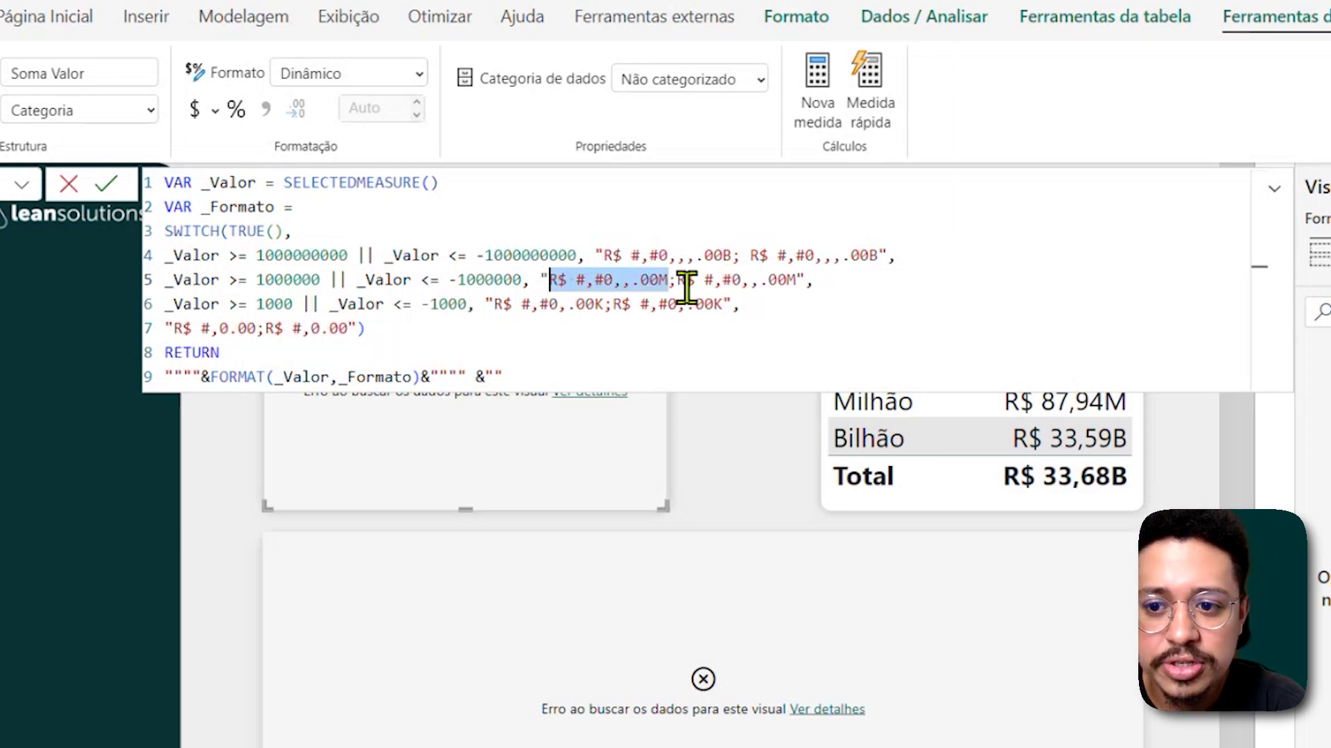
left_click_drag(677, 279, 800, 280)
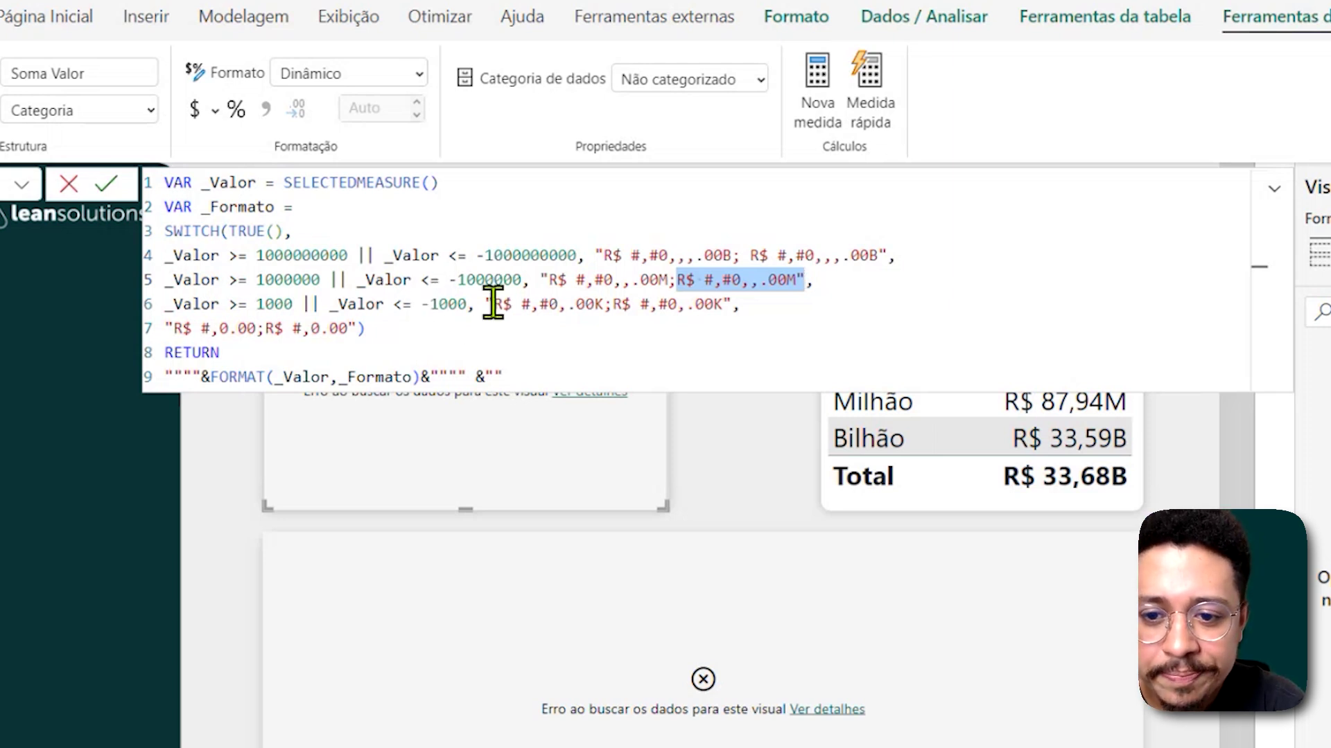
Examine the thousands format string with its K suffix and the SWITCH fallback format for smaller values, including its decimals.
left_click_drag(492, 304, 603, 305)
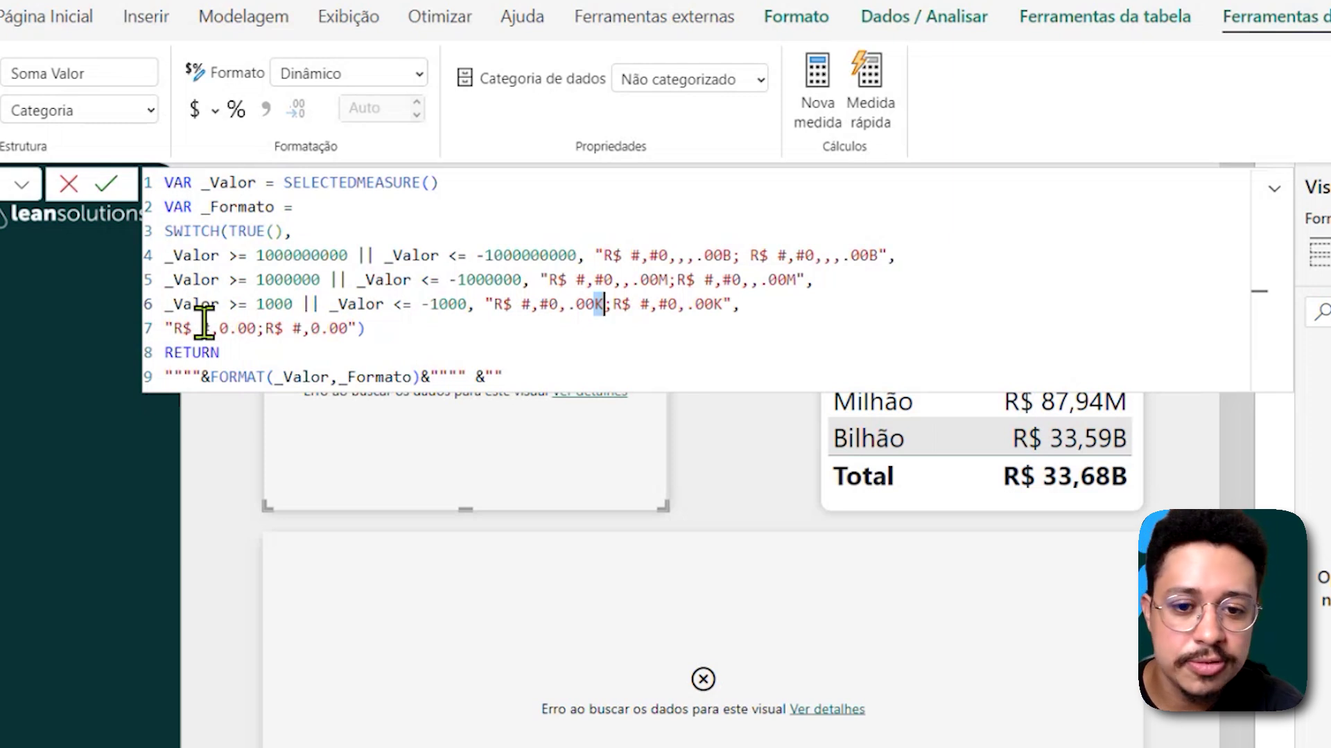
left_click(357, 330)
type(")")
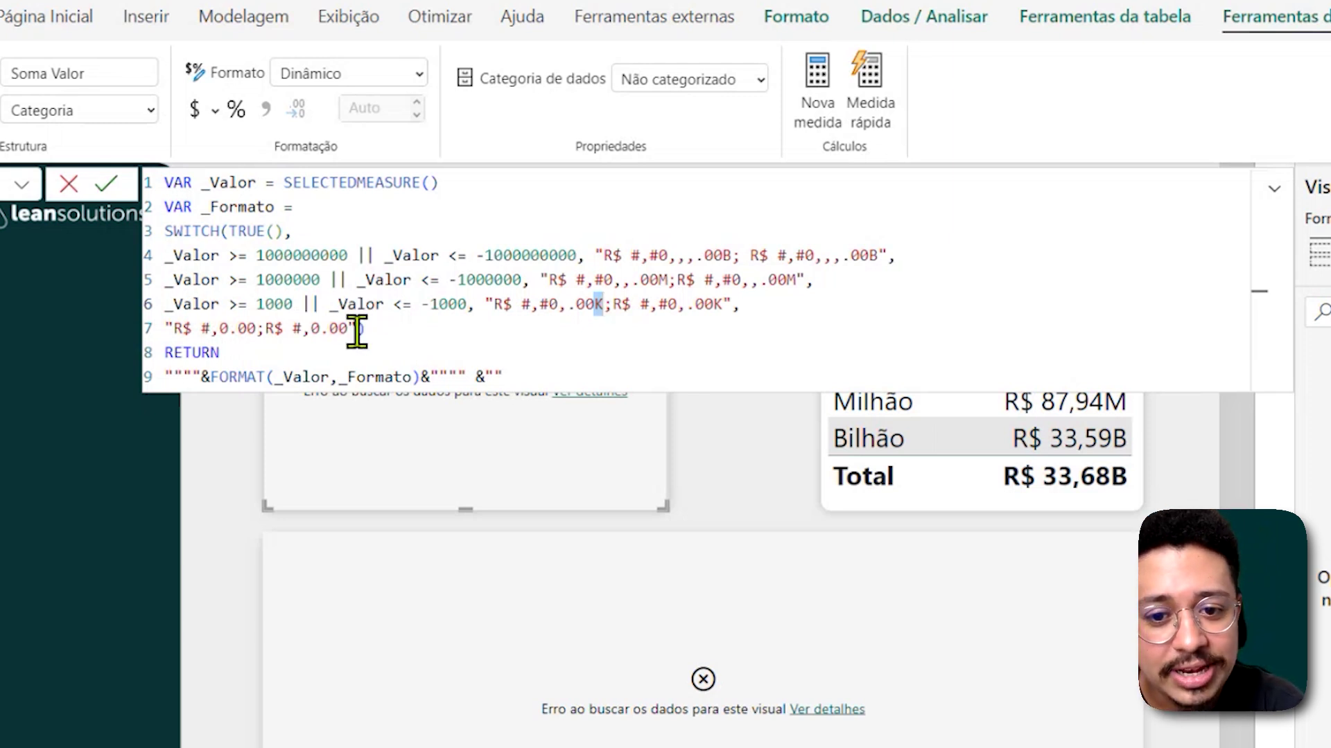
left_click_drag(357, 330, 167, 329)
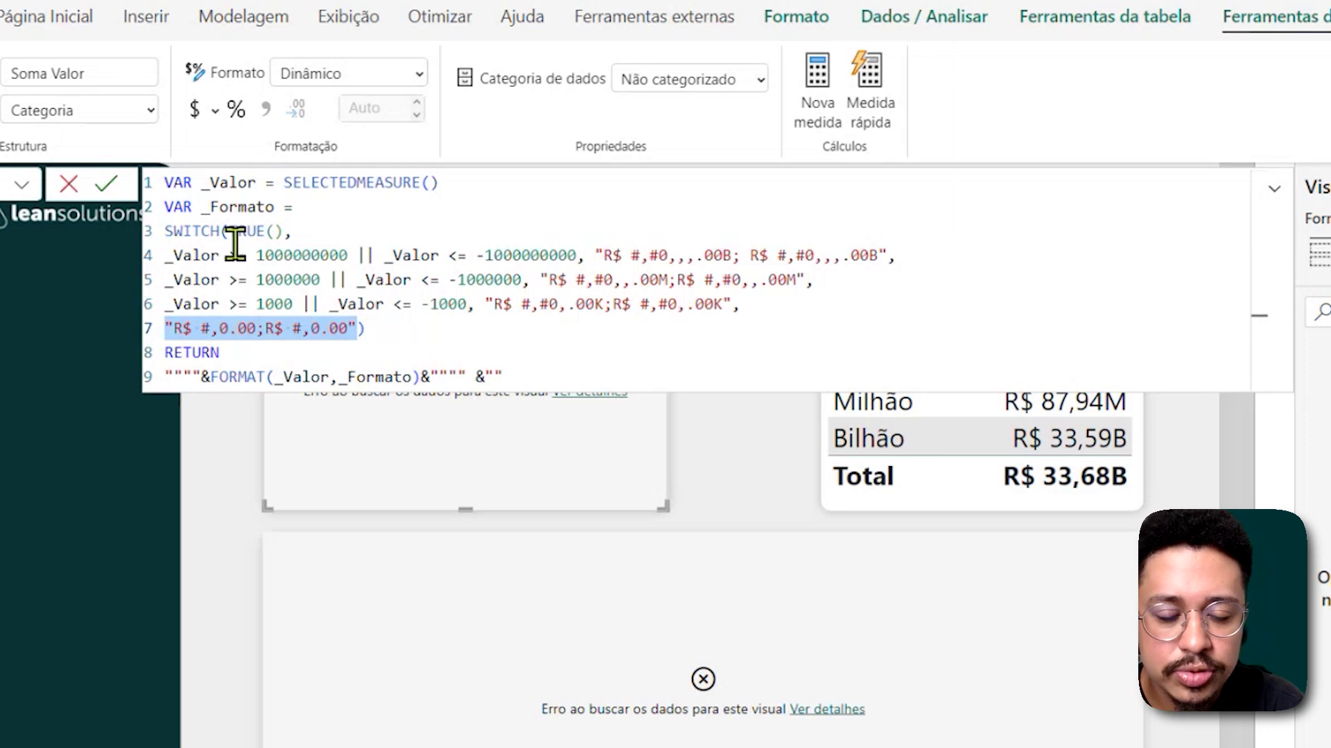
left_click_drag(355, 329, 169, 328)
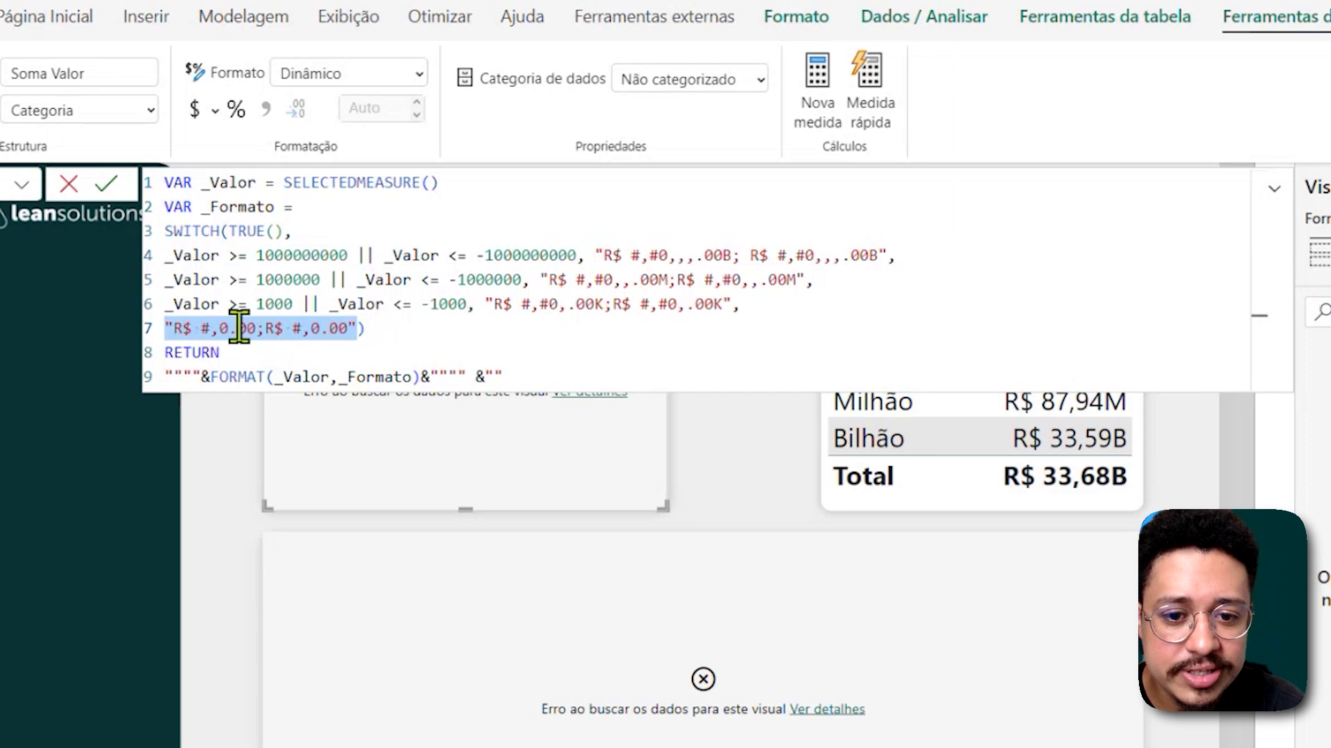
left_click(230, 329)
left_click_drag(230, 329, 252, 328)
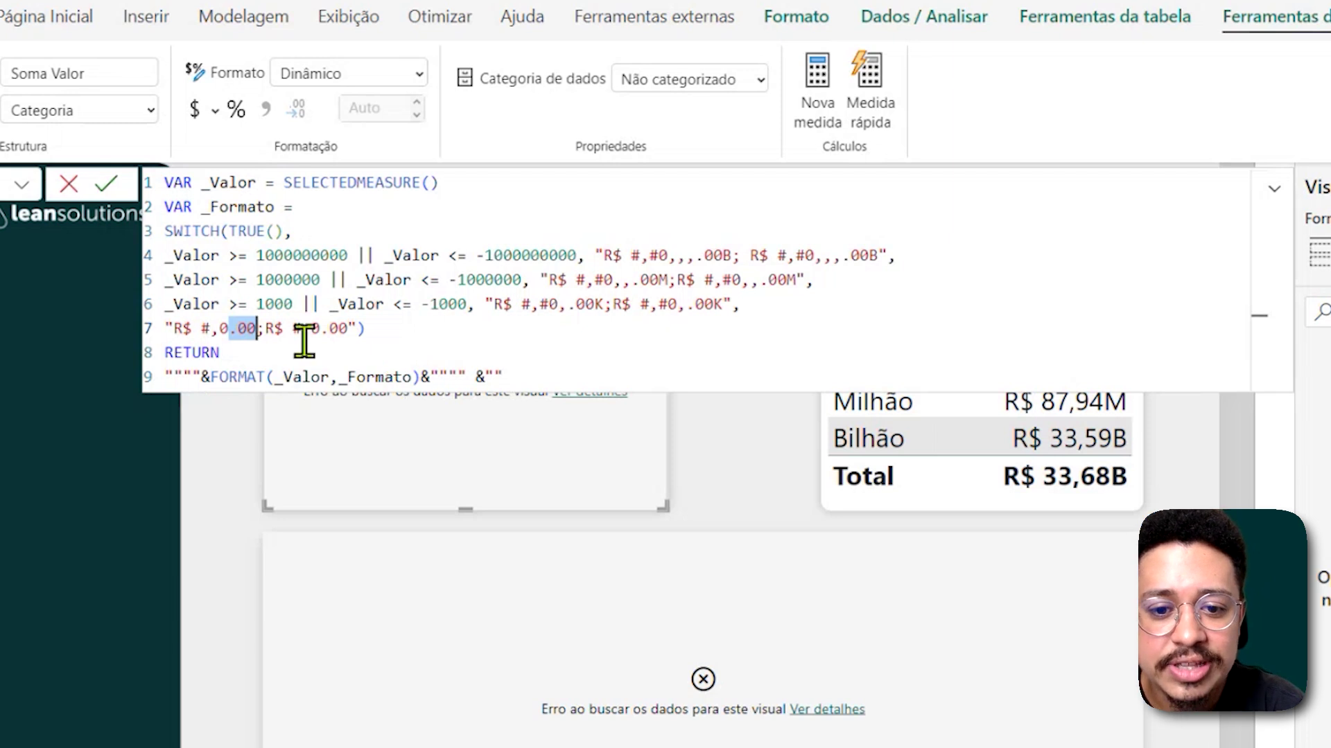
Examine the RETURN line, looking at the FORMAT function, its _Valor and _Formato arguments and the surrounding quotation marks.
left_click_drag(210, 377, 267, 378)
left_click_drag(165, 377, 508, 376)
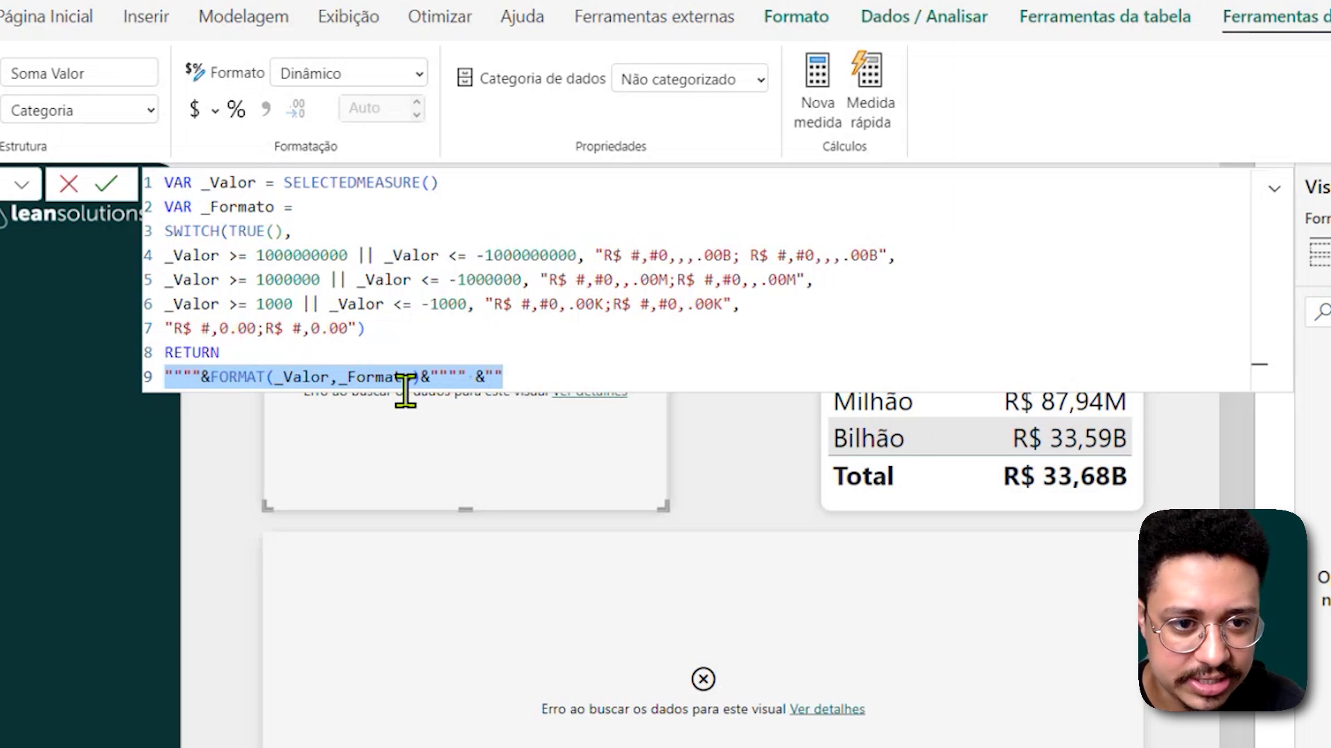
double_click(221, 377)
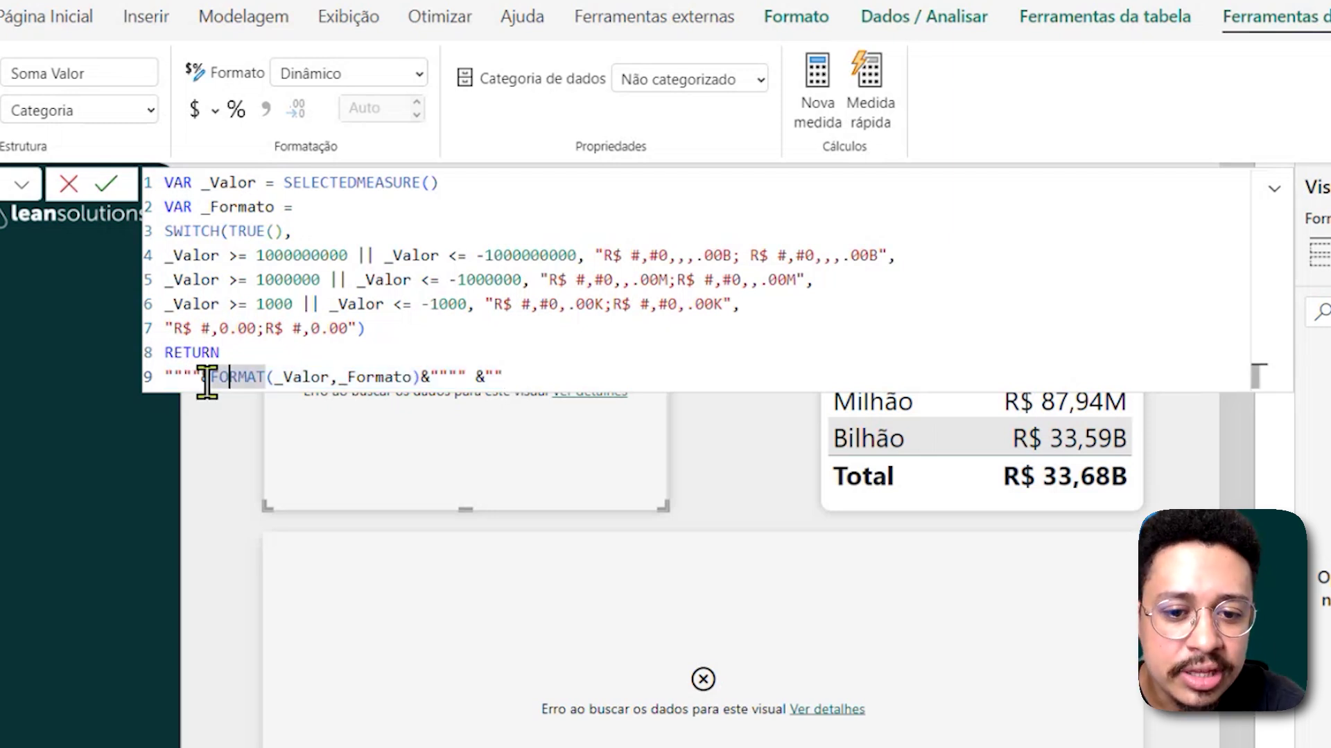
left_click_drag(259, 365, 420, 374)
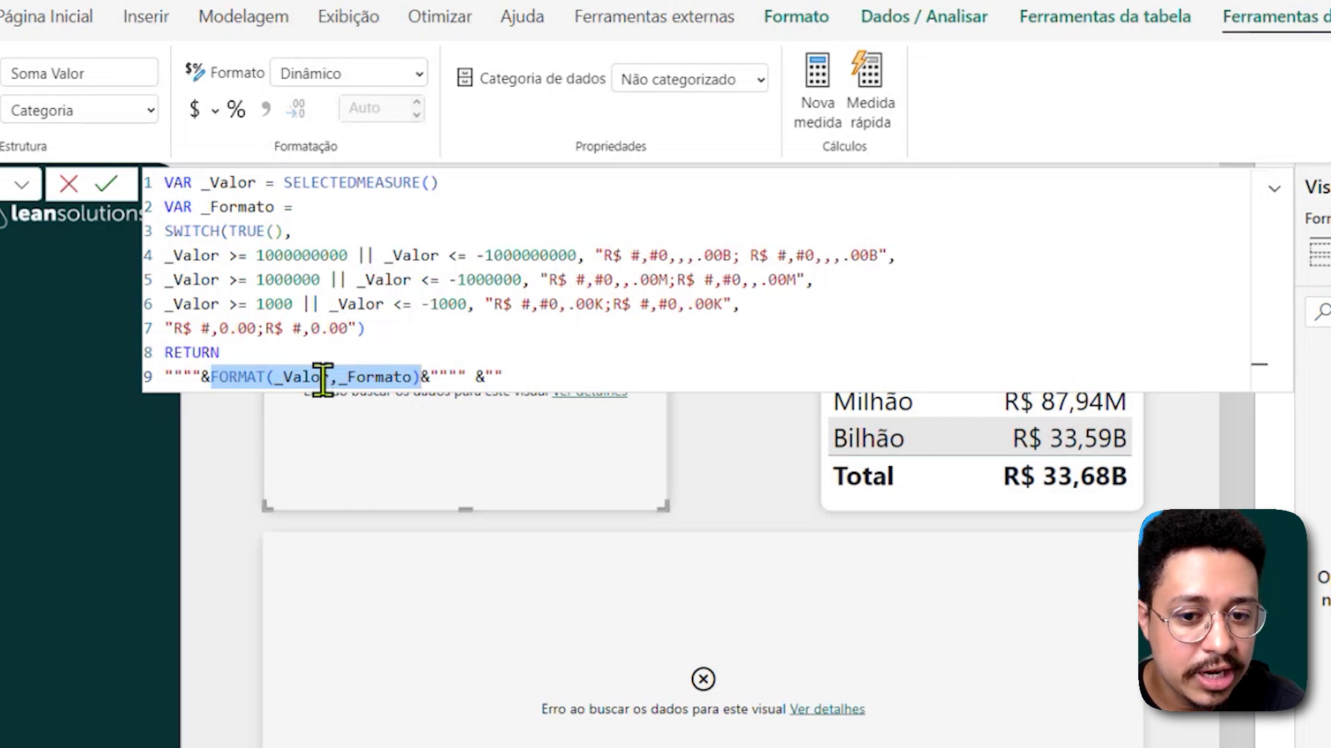
left_click_drag(322, 378, 272, 378)
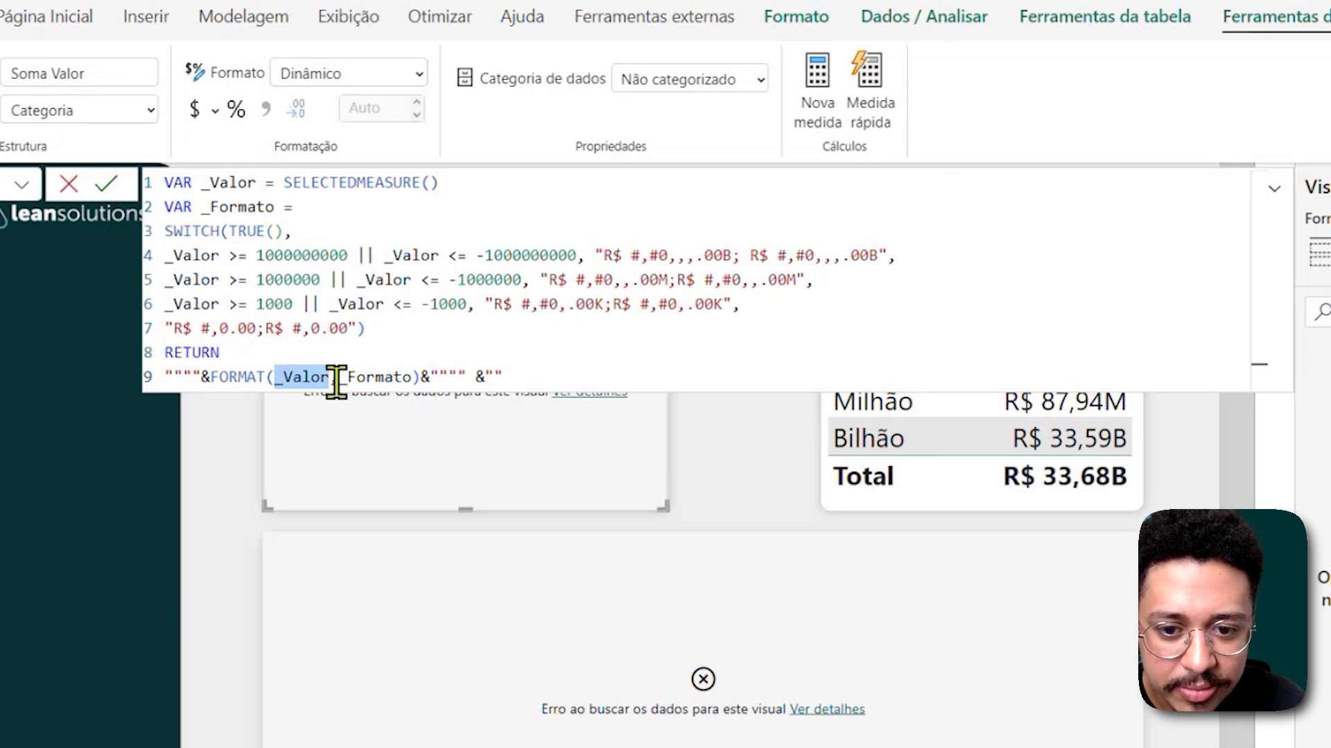
left_click_drag(338, 378, 413, 377)
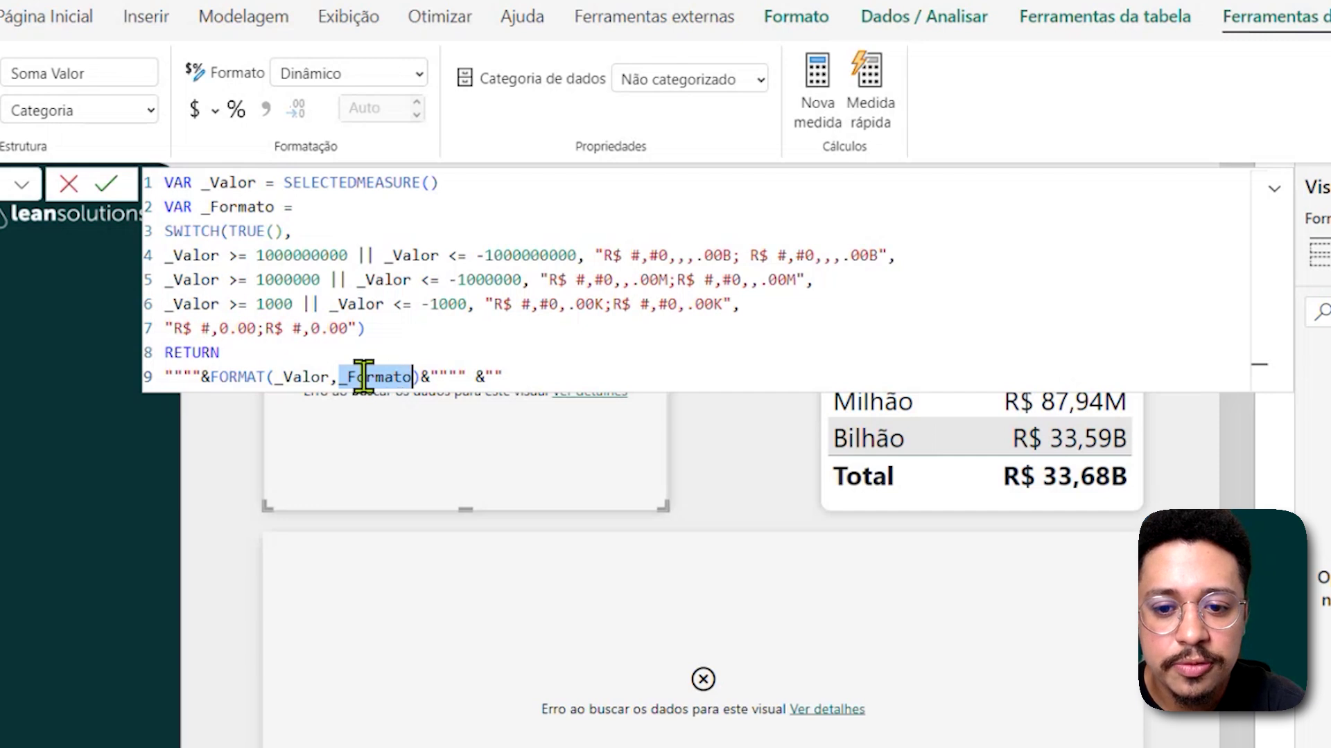
Apply the dynamic format expression to the Soma Valor measure and close the formula editor.
left_click(108, 187)
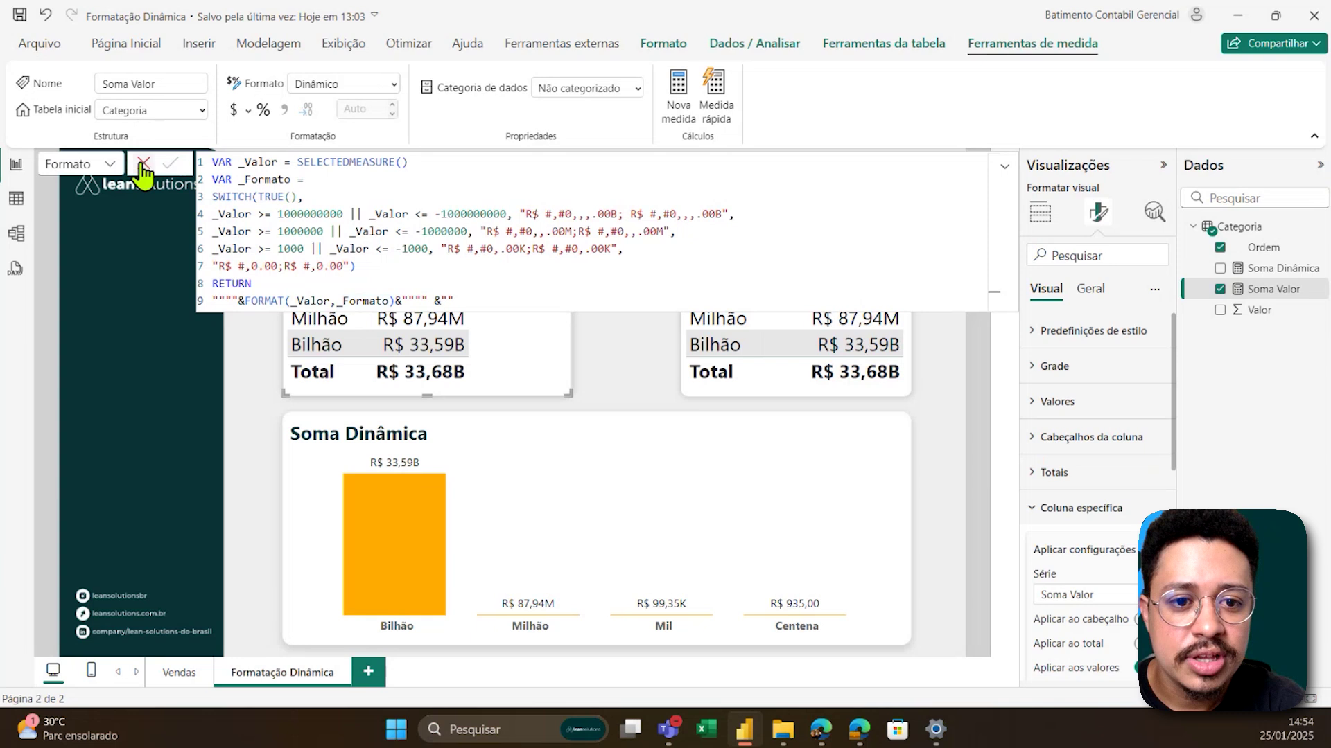
left_click(143, 165)
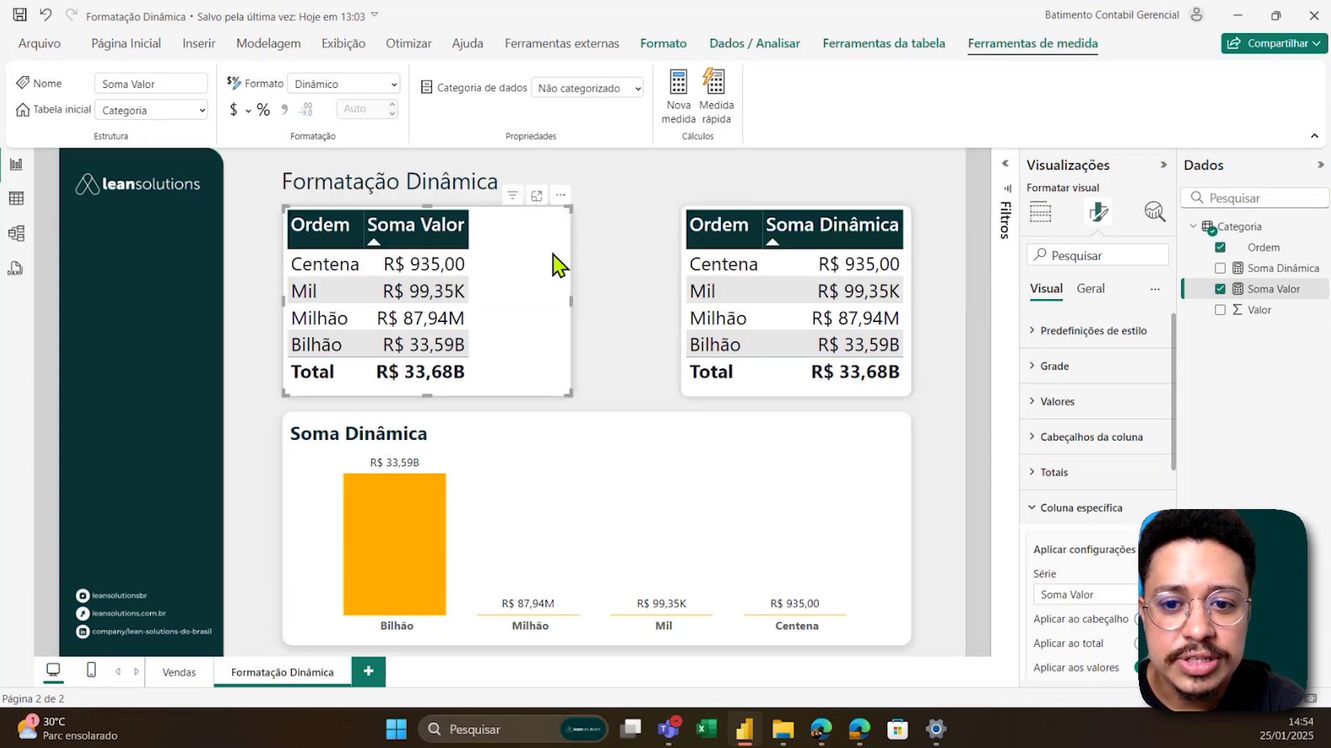